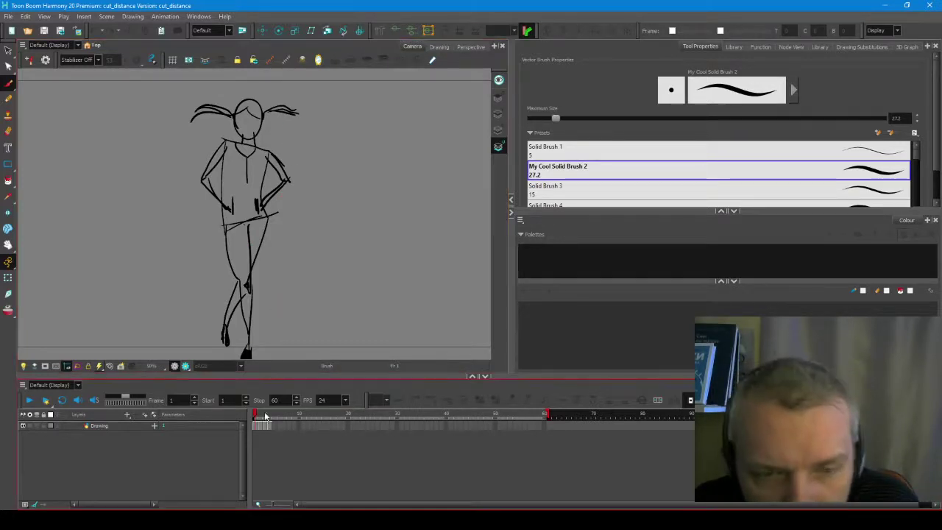
Preview the rendered line drawing and return to the regular camera view.
{"action": "left_click", "coordinate": [185, 366]}
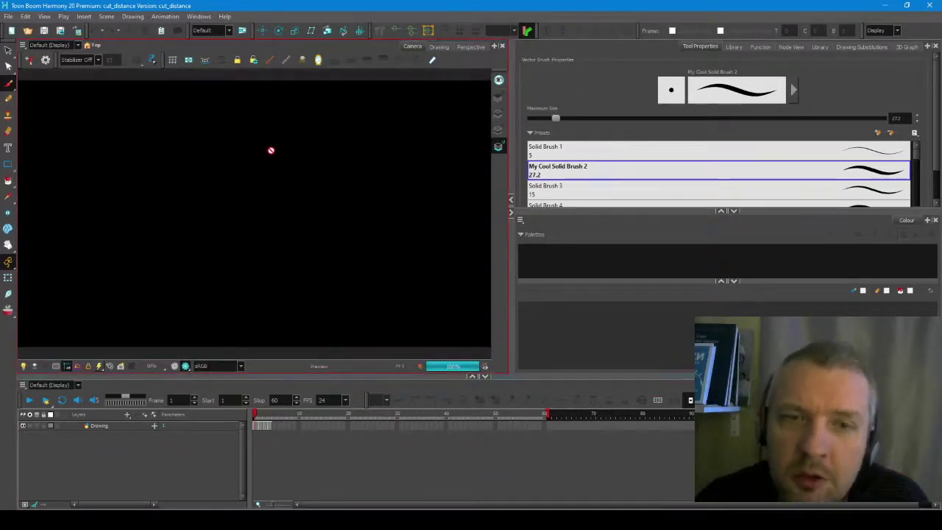
{"action": "left_click", "coordinate": [175, 366]}
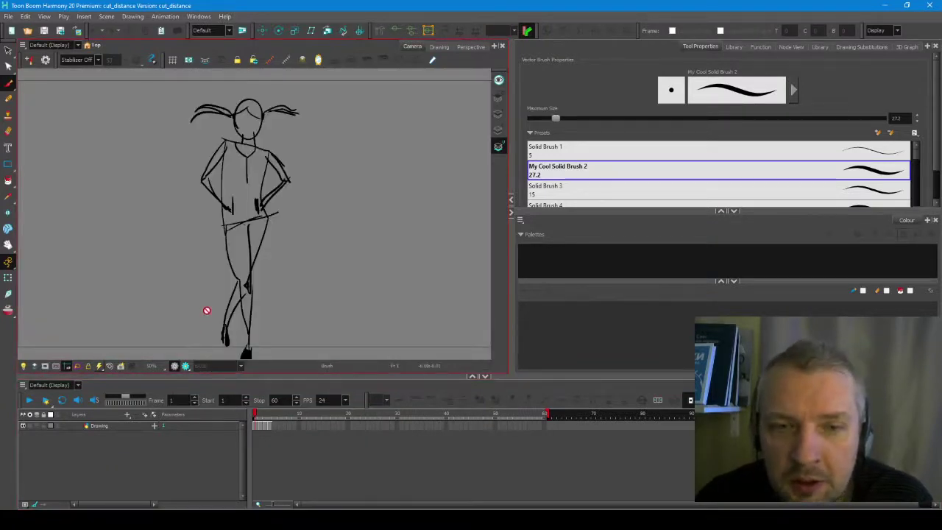
Select the Drawing layer and choose the White swatch as the paint colour.
{"action": "left_click", "coordinate": [8, 180]}
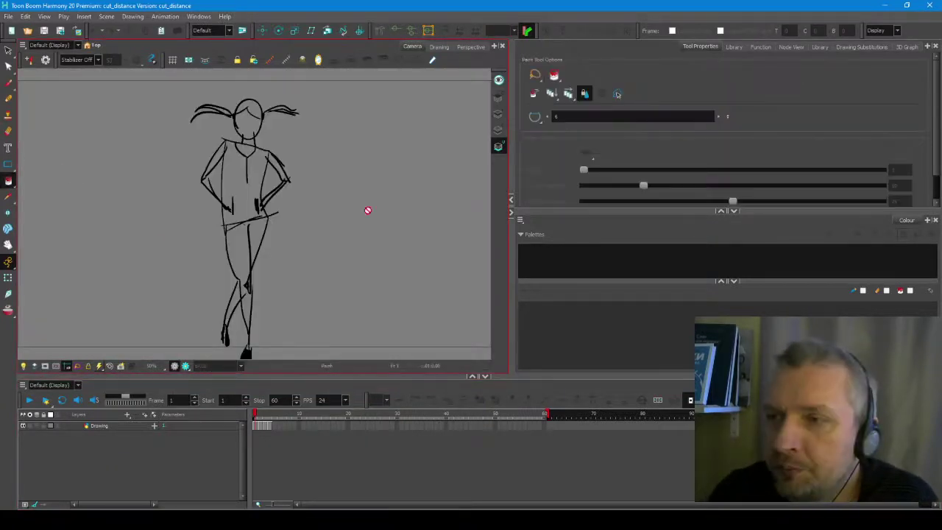
{"action": "left_click", "coordinate": [116, 429]}
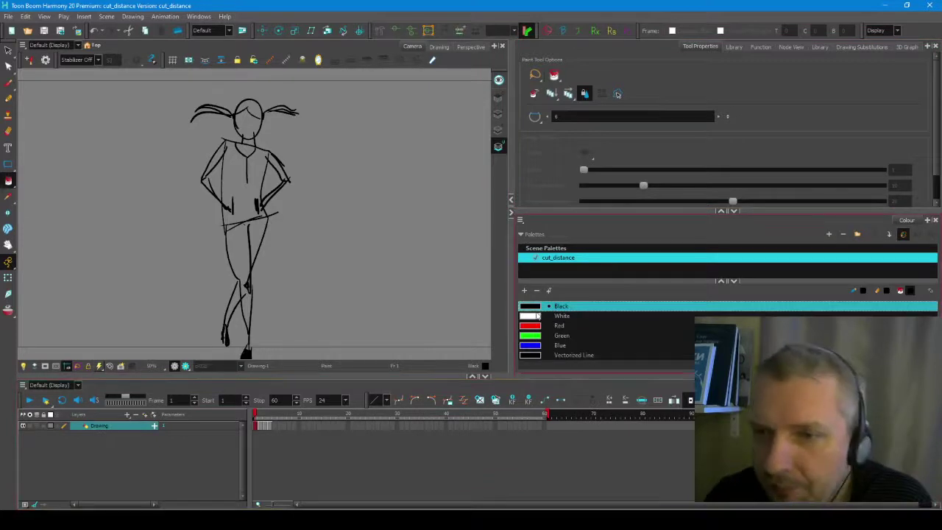
{"action": "left_click", "coordinate": [533, 315]}
Try filling the figure's enclosed areas with white on the Line Art using Paint Unpainted, and undo the fills.
{"action": "left_click", "coordinate": [8, 180]}
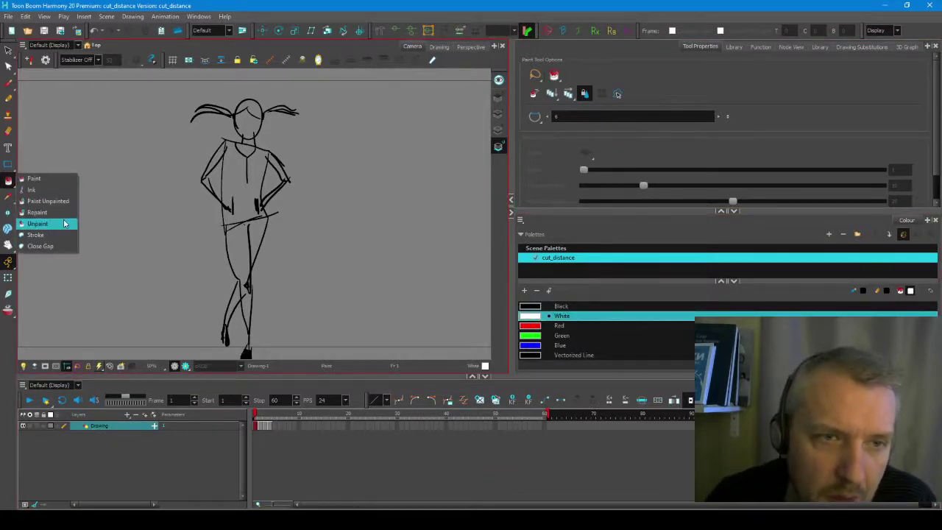
{"action": "left_click", "coordinate": [48, 201]}
{"action": "mouse_move", "coordinate": [328, 125]}
{"action": "left_mouse_down"}
{"action": "mouse_move", "coordinate": [156, 143]}
{"action": "mouse_move", "coordinate": [332, 275]}
{"action": "mouse_move", "coordinate": [335, 180]}
{"action": "left_mouse_up"}
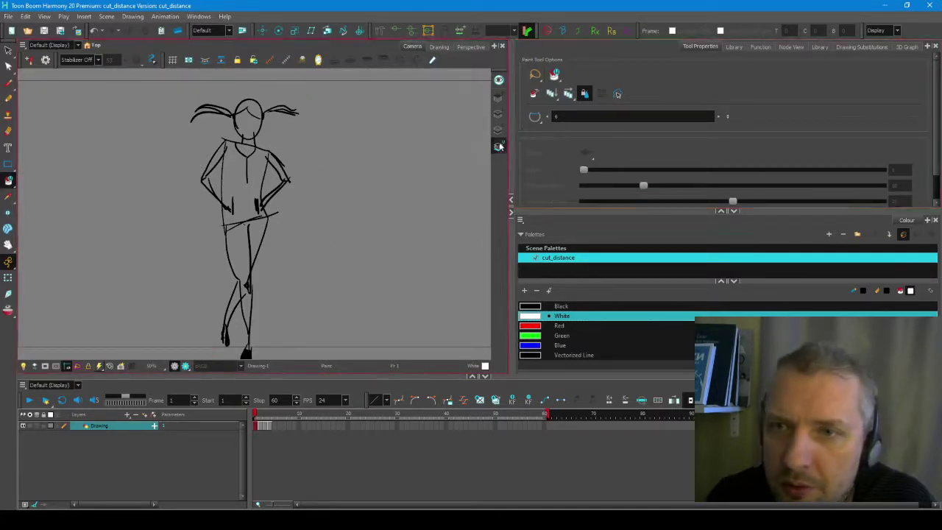
{"action": "left_click", "coordinate": [498, 114]}
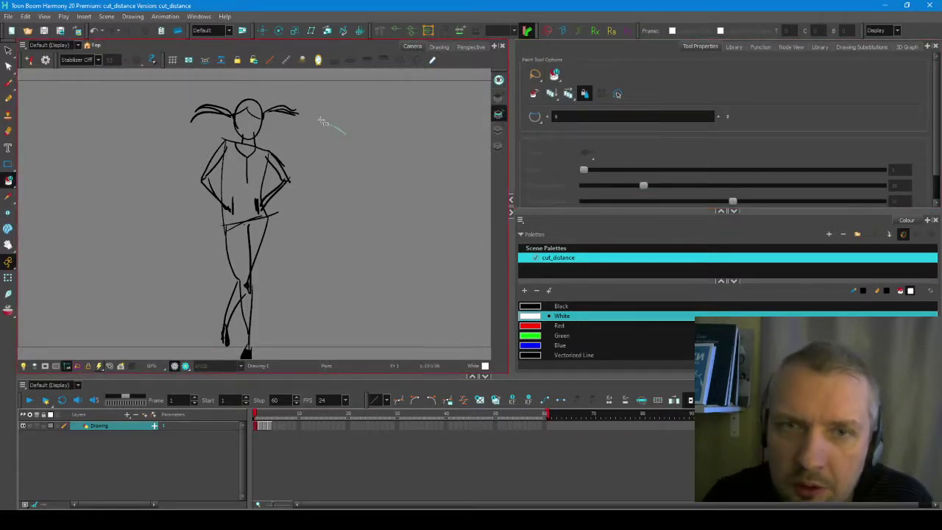
{"action": "left_click_drag", "start_coordinate": [326, 120], "coordinate": [337, 269]}
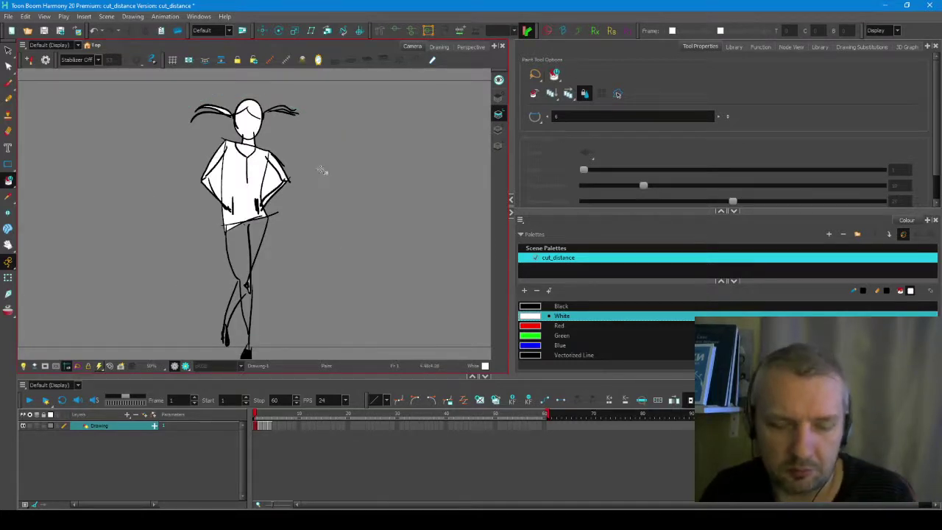
{"action": "key", "text": "ctrl+z"}
{"action": "mouse_move", "coordinate": [302, 94]}
{"action": "left_mouse_down"}
{"action": "mouse_move", "coordinate": [126, 211]}
{"action": "mouse_move", "coordinate": [349, 223]}
{"action": "left_mouse_up"}
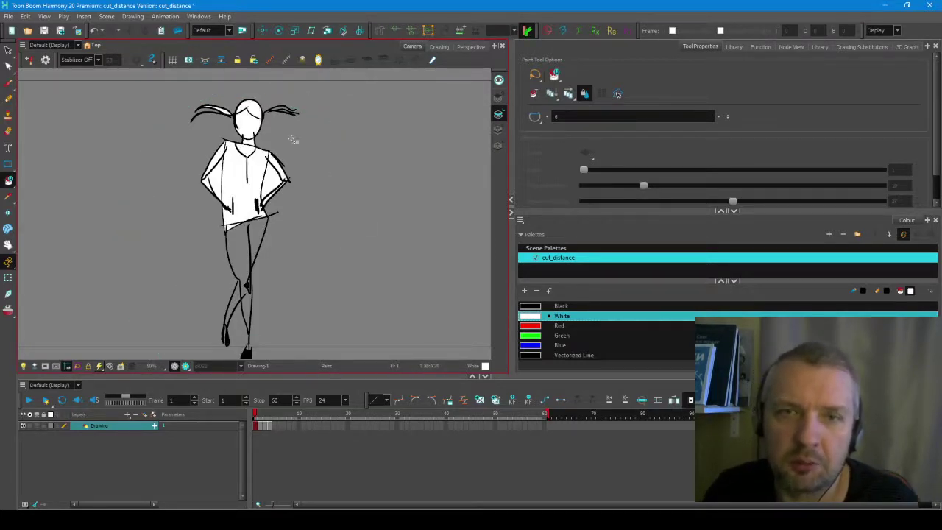
{"action": "key", "text": "ctrl+s"}
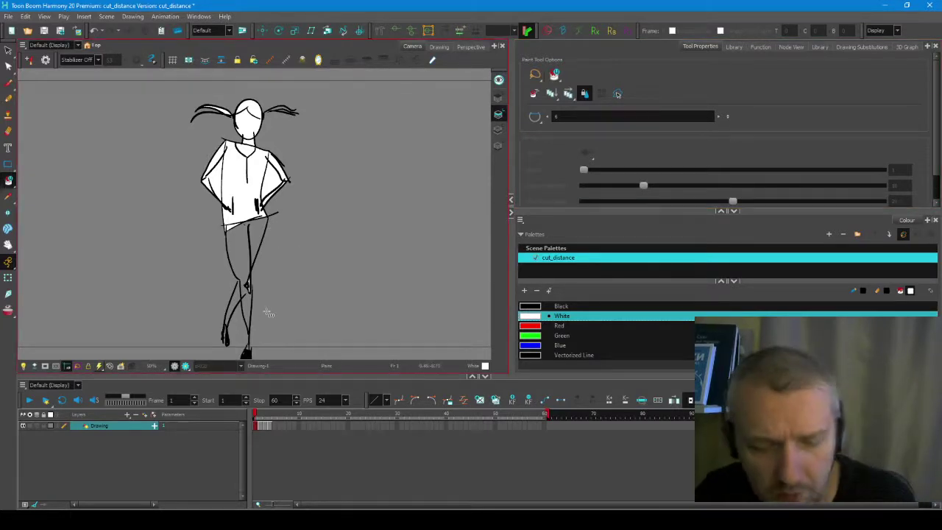
{"action": "key", "text": "ctrl+z"}
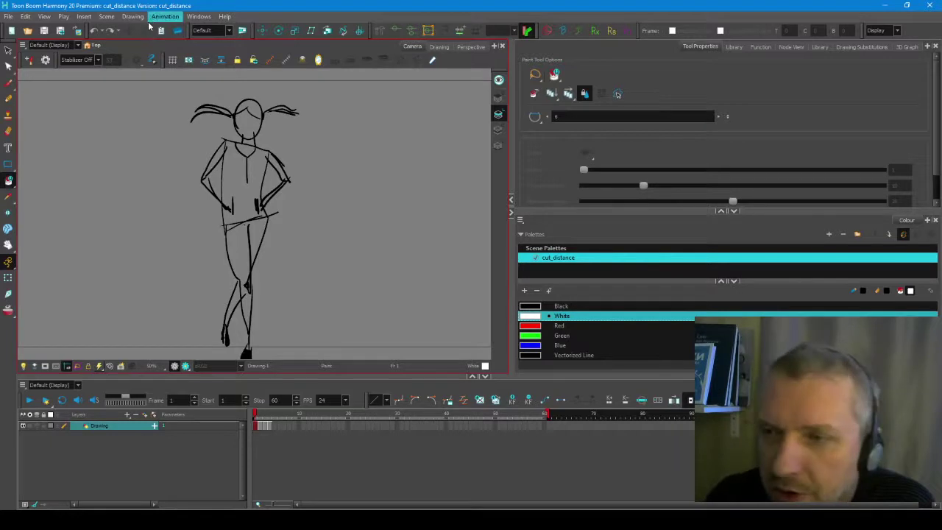
Generate an auto-matte for all drawings from the Line art into the Underlay, with radius 200.
{"action": "left_click", "coordinate": [133, 17]}
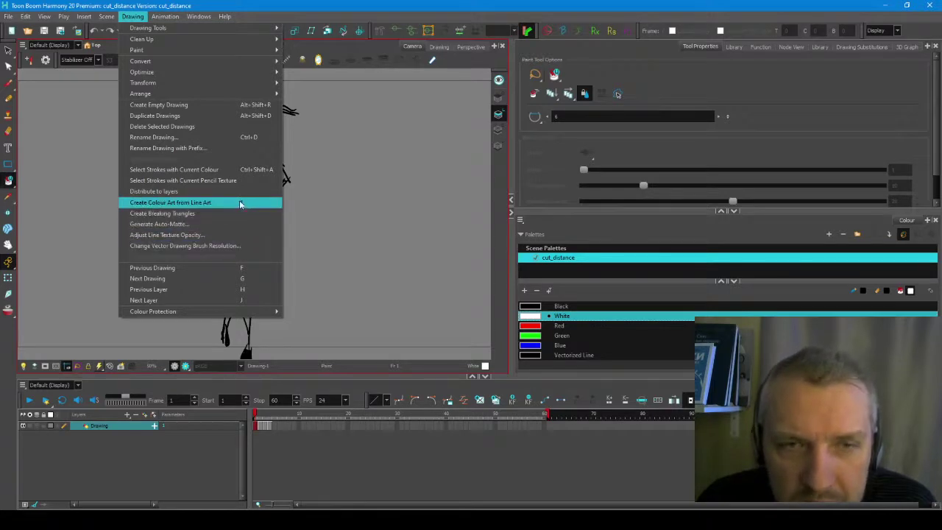
{"action": "left_click", "coordinate": [238, 226]}
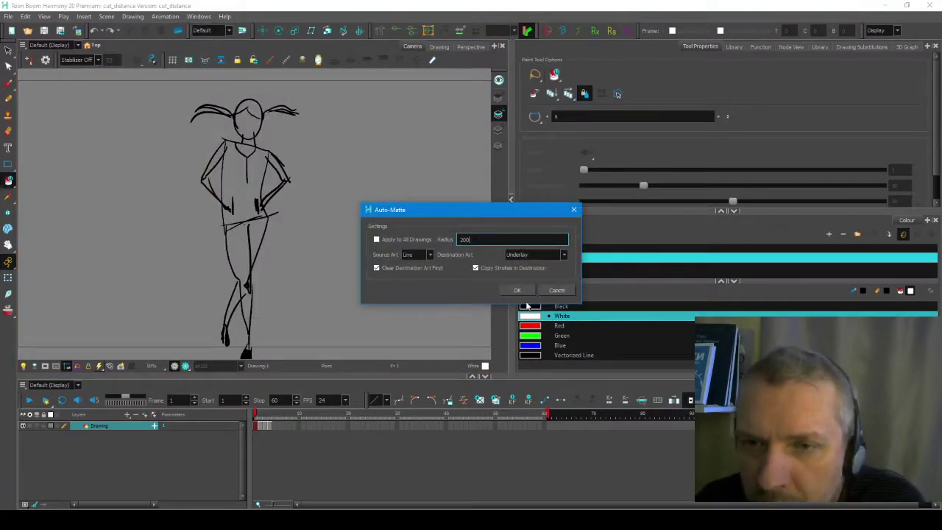
{"action": "left_click", "coordinate": [377, 240]}
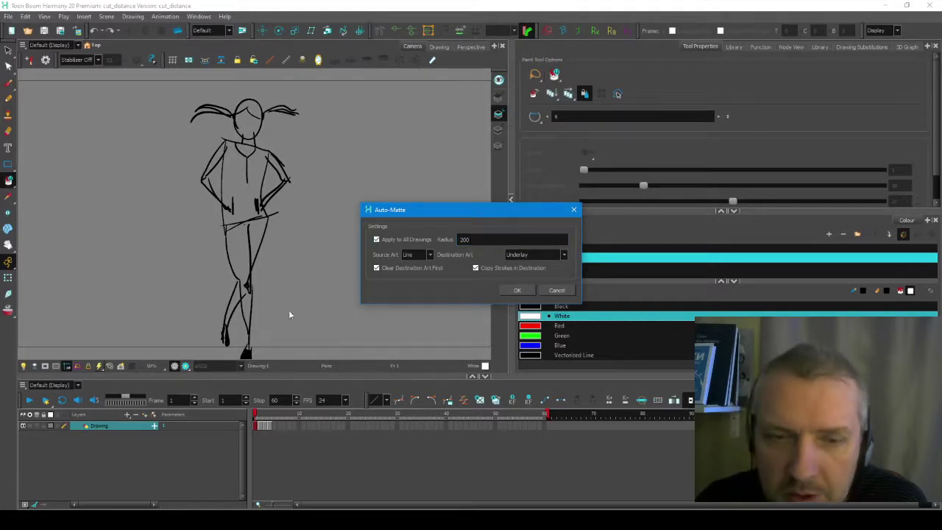
{"action": "left_click", "coordinate": [519, 292]}
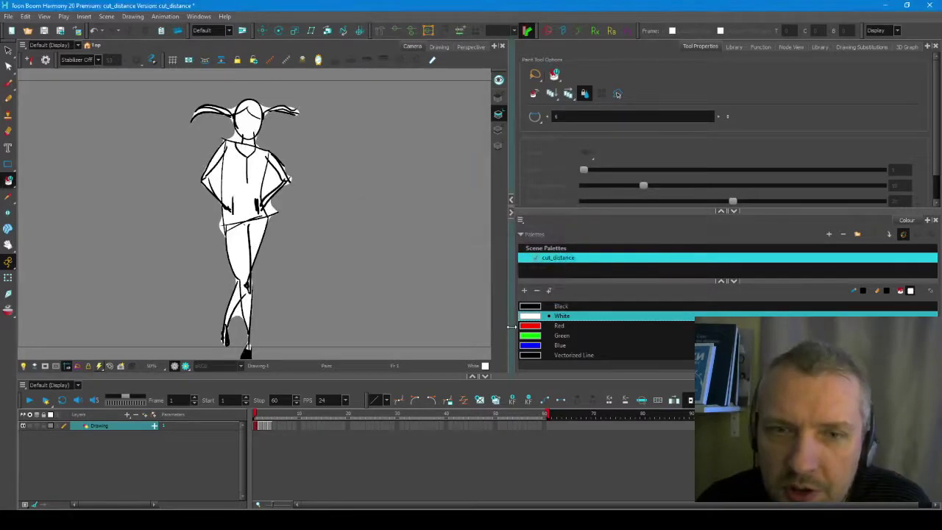
Check the generated matte on frames 1 and 2, and preview the rendered first frame.
{"action": "mouse_move", "coordinate": [257, 416]}
{"action": "left_mouse_down"}
{"action": "mouse_move", "coordinate": [269, 419]}
{"action": "mouse_move", "coordinate": [255, 425]}
{"action": "mouse_move", "coordinate": [269, 426]}
{"action": "mouse_move", "coordinate": [259, 418]}
{"action": "left_mouse_up"}
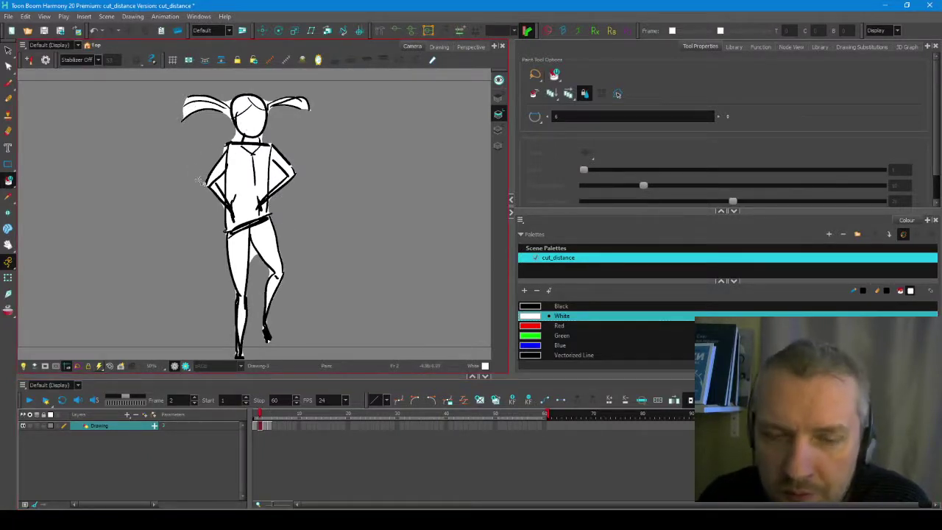
{"action": "left_click", "coordinate": [256, 419]}
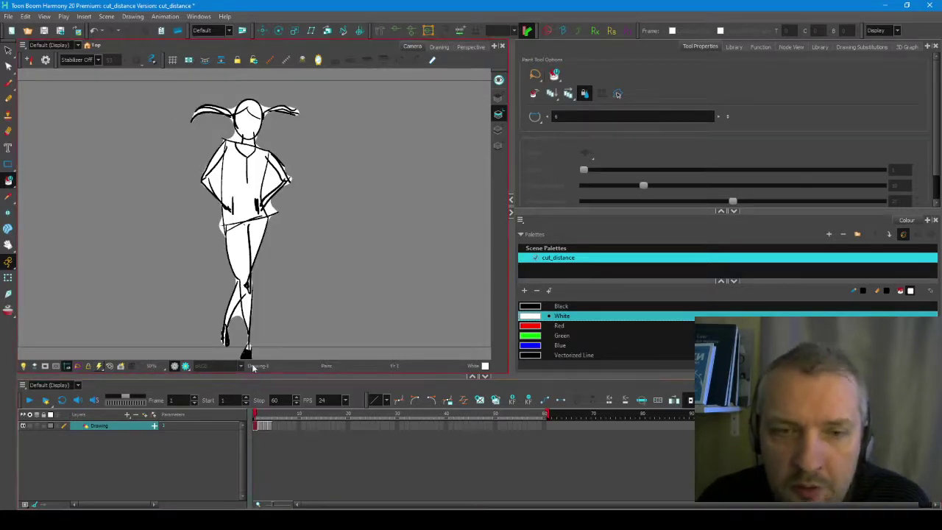
{"action": "left_click", "coordinate": [186, 368]}
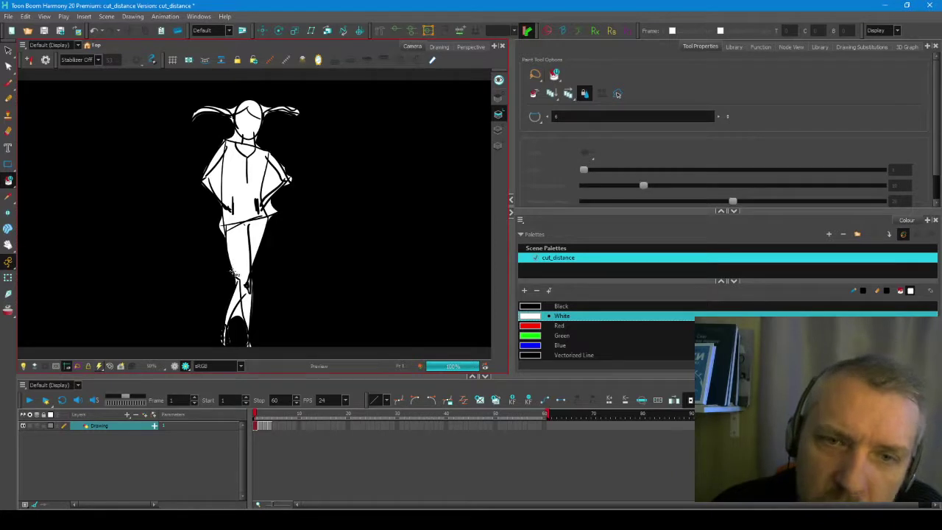
{"action": "left_click", "coordinate": [270, 434]}
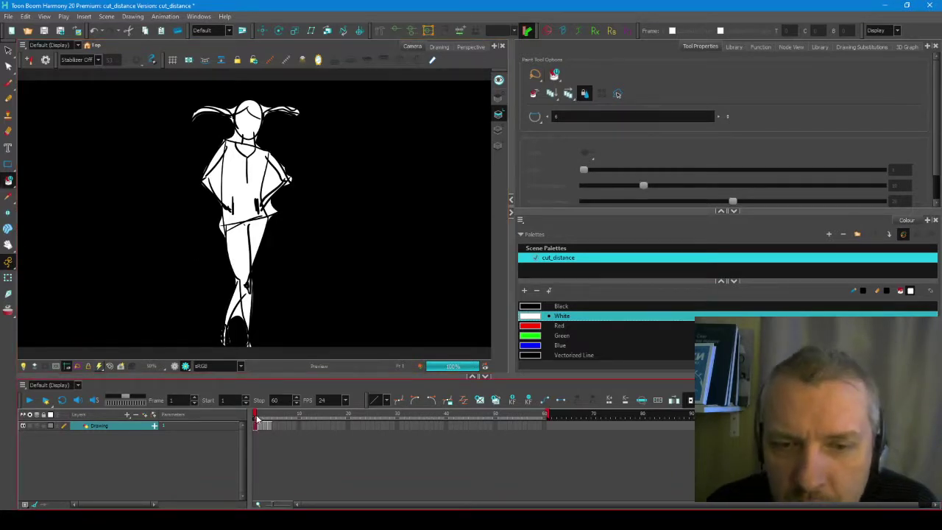
{"action": "left_click", "coordinate": [186, 366]}
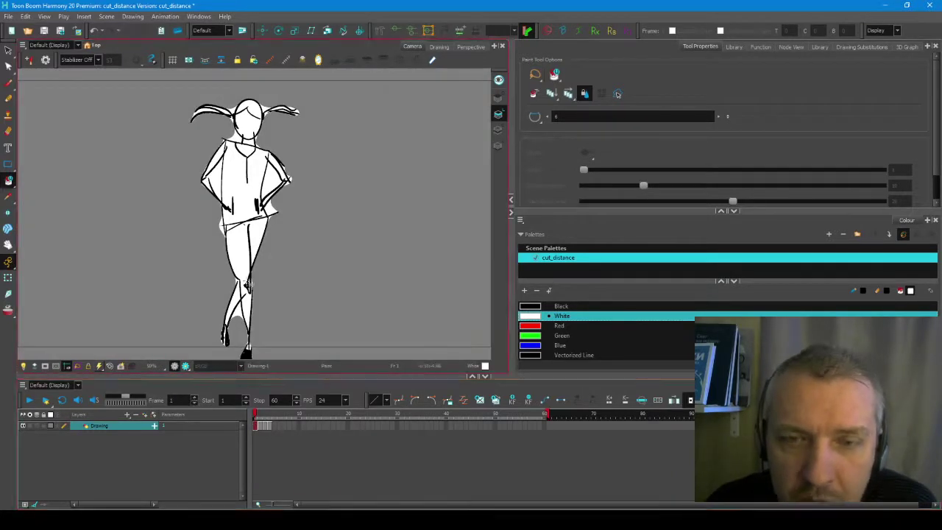
Select the figure's matte on the Underlay and create contour strokes for it.
{"action": "left_click", "coordinate": [8, 50]}
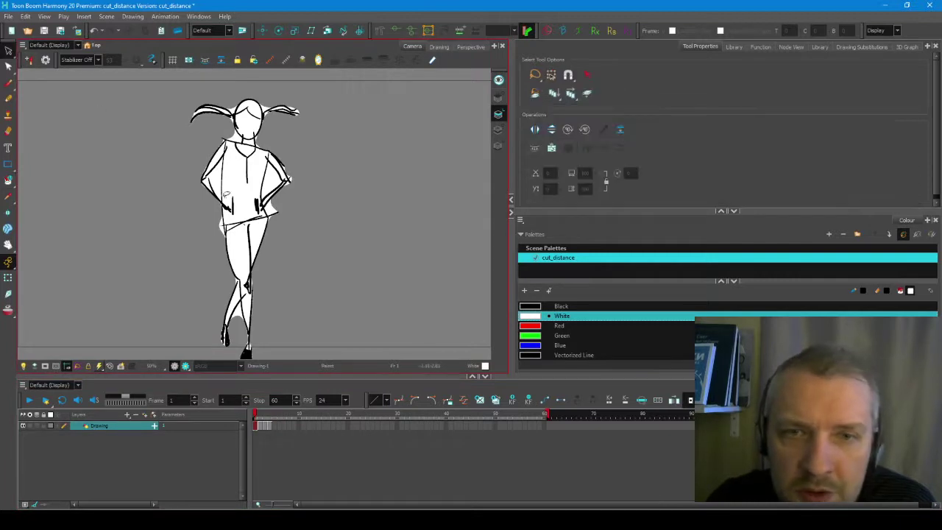
{"action": "left_click", "coordinate": [256, 245]}
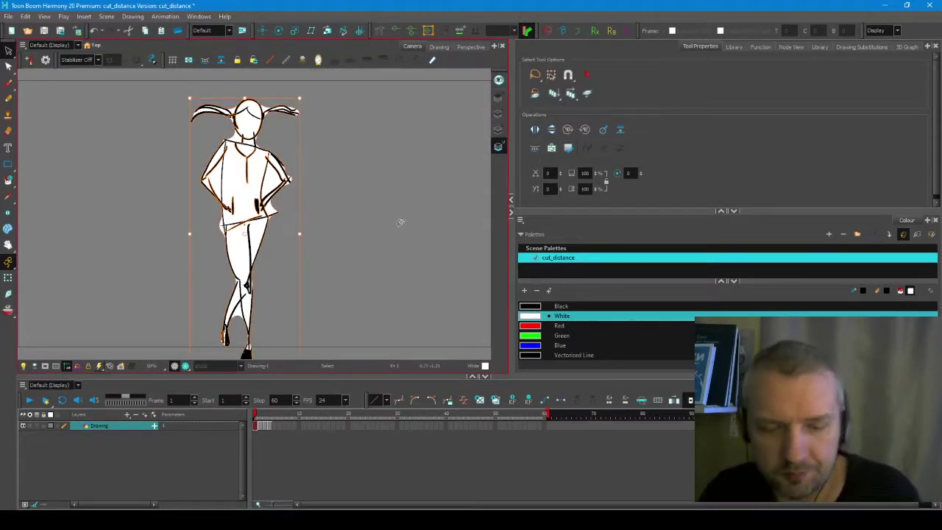
{"action": "left_click", "coordinate": [24, 46]}
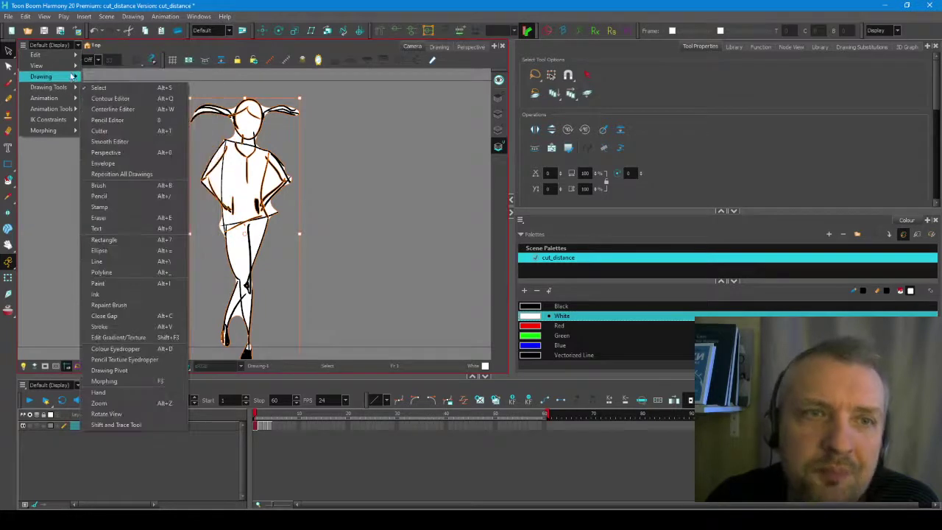
{"action": "mouse_move", "coordinate": [68, 78]}
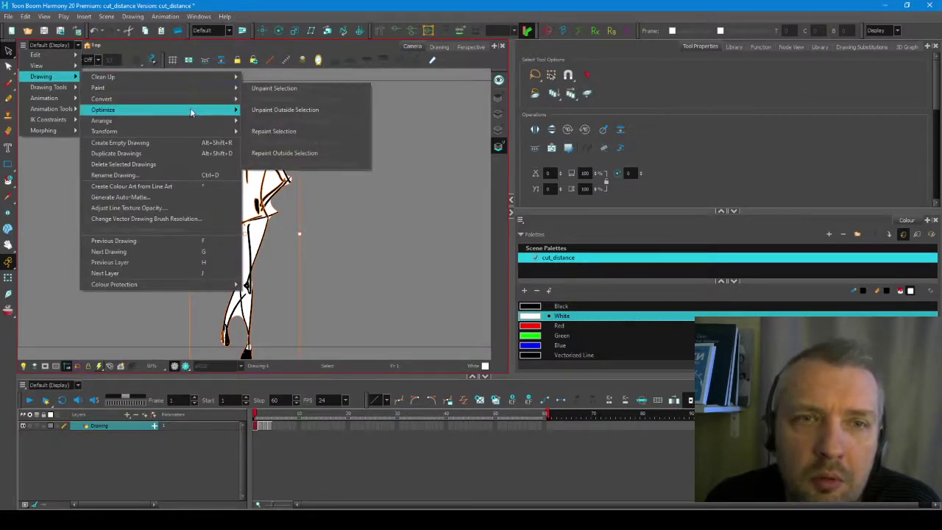
{"action": "mouse_move", "coordinate": [204, 111]}
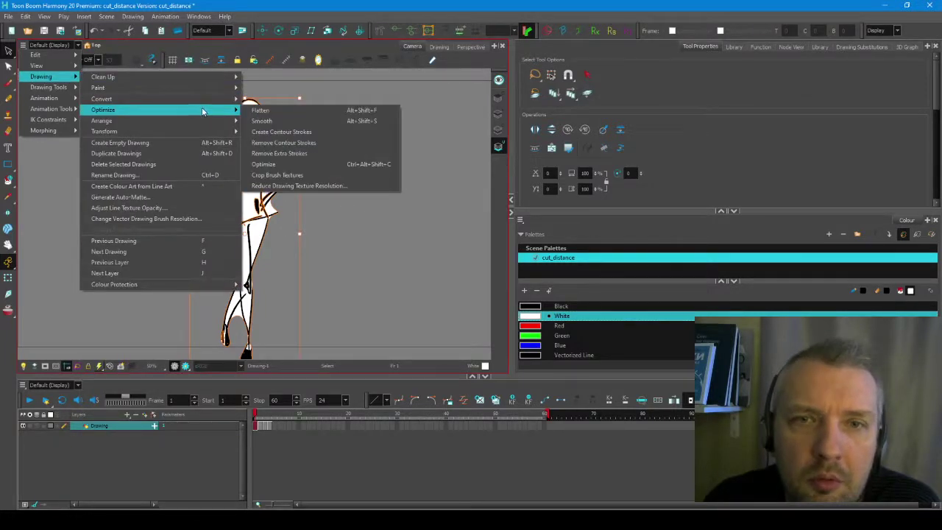
{"action": "left_click", "coordinate": [323, 132]}
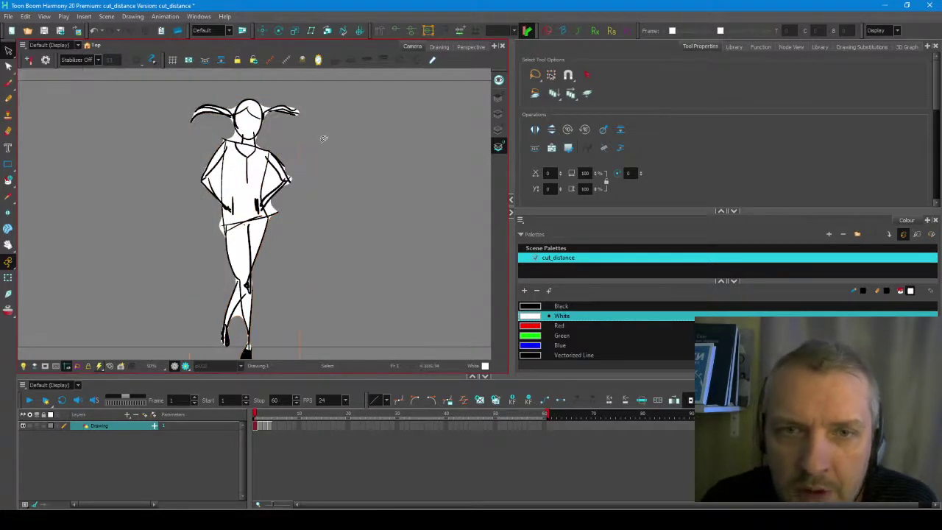
Select the entire matte and convert its strokes to pencil lines.
{"action": "key", "text": "ctrl+a"}
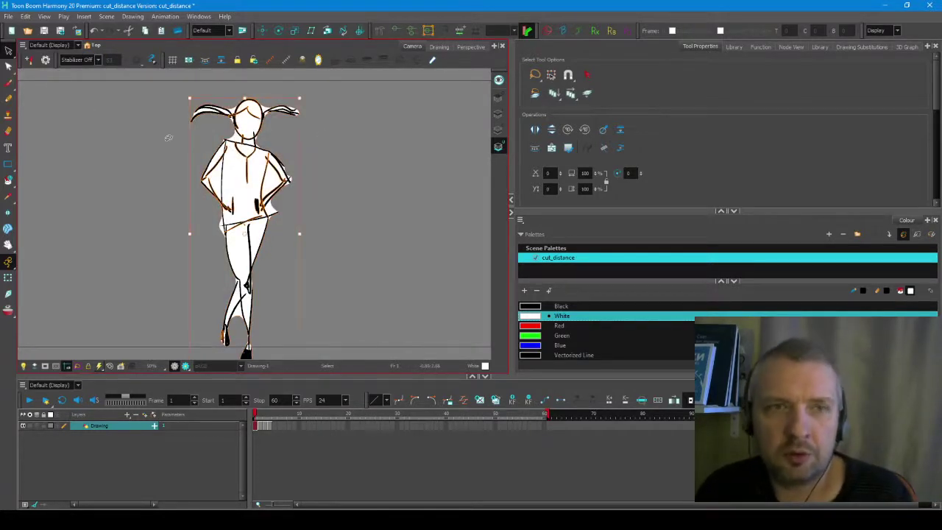
{"action": "left_click", "coordinate": [24, 46]}
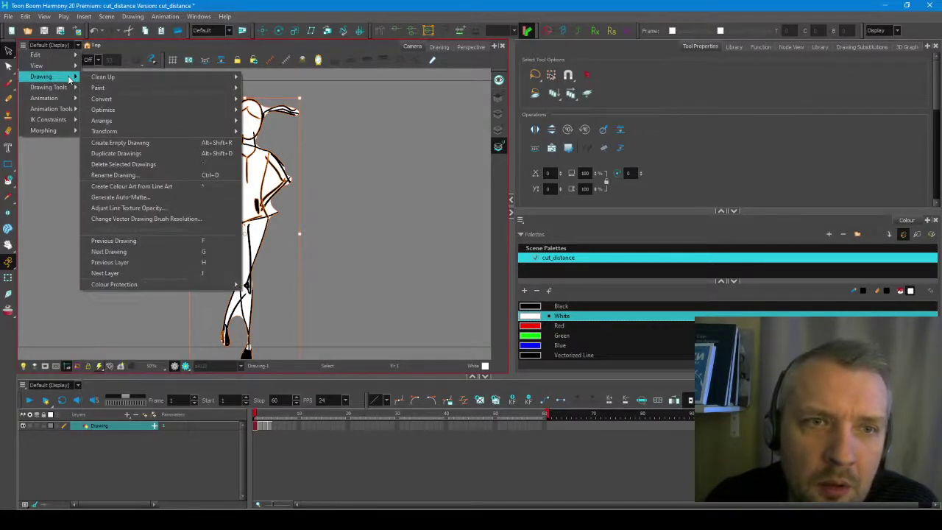
{"action": "mouse_move", "coordinate": [122, 98]}
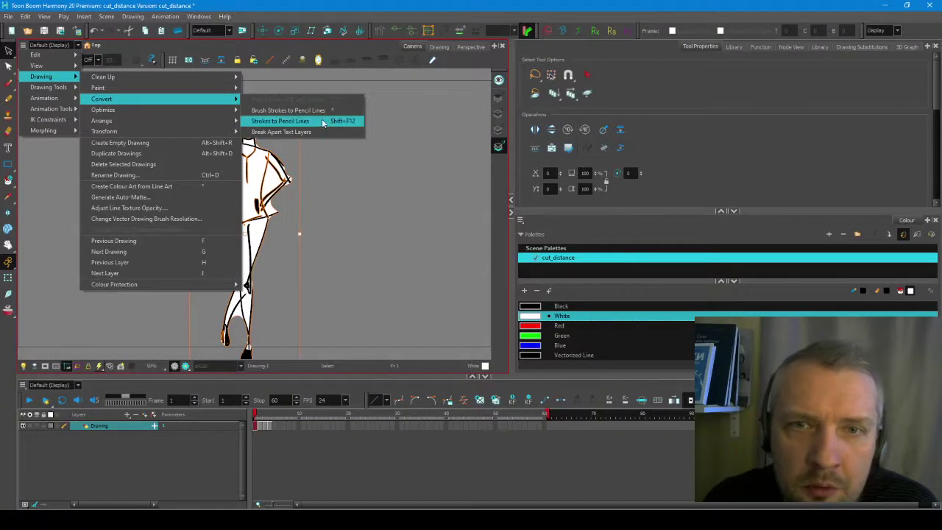
{"action": "left_click", "coordinate": [320, 121]}
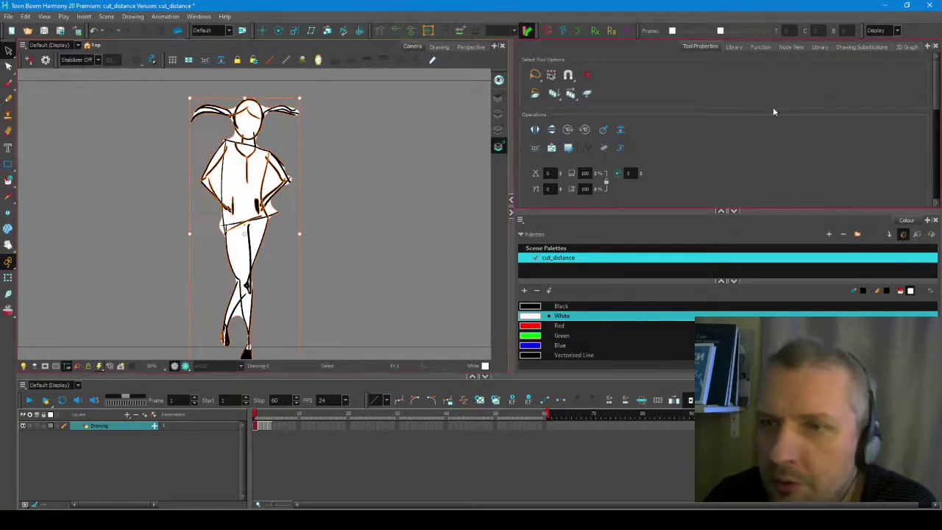
Choose White and thicken the matte's pencil outline to a maximum size of 46.4, leaving the artwork deselected.
{"action": "left_click", "coordinate": [932, 199]}
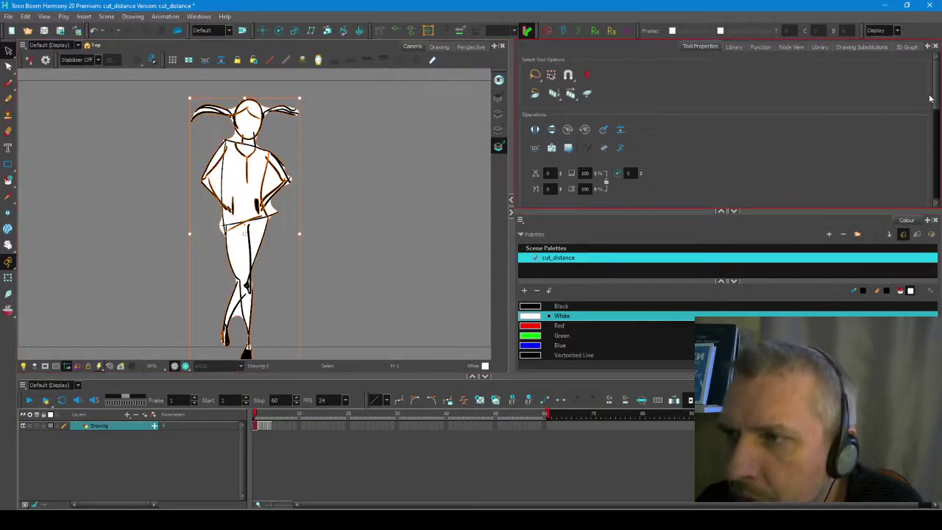
{"action": "scroll", "coordinate": [731, 111], "scroll_direction": "down", "scroll_amount": 5}
{"action": "mouse_move", "coordinate": [533, 103]}
{"action": "left_mouse_down"}
{"action": "mouse_move", "coordinate": [562, 105]}
{"action": "mouse_move", "coordinate": [533, 103]}
{"action": "left_mouse_up"}
{"action": "left_click", "coordinate": [555, 267]}
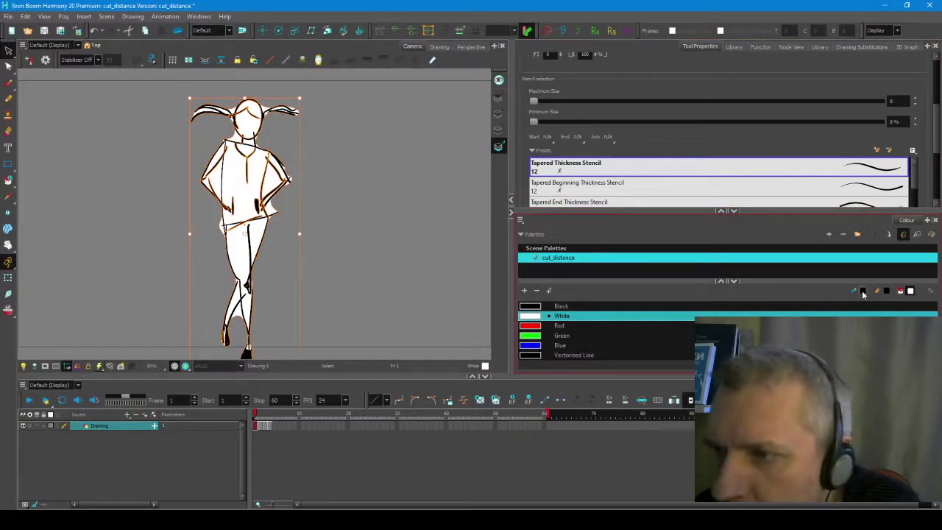
{"action": "left_click", "coordinate": [560, 307]}
{"action": "left_click", "coordinate": [538, 316]}
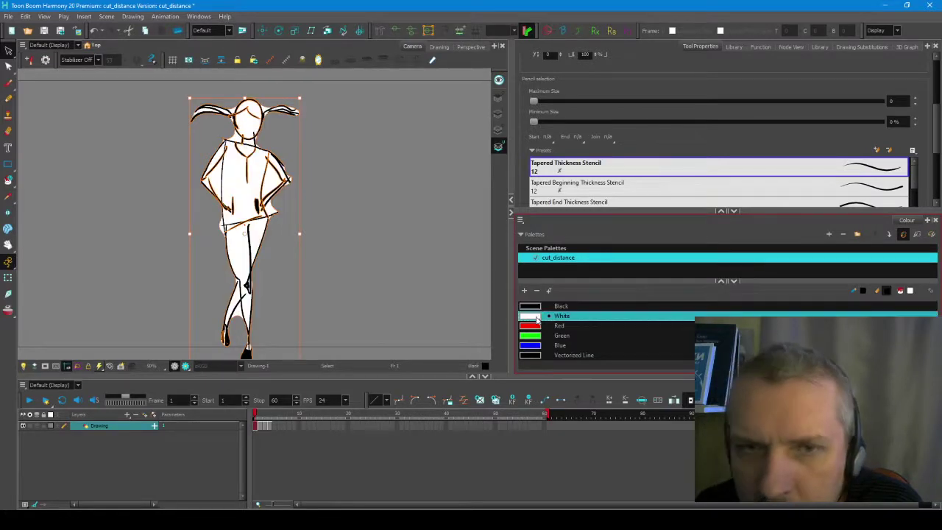
{"action": "left_click_drag", "start_coordinate": [534, 101], "coordinate": [575, 104]}
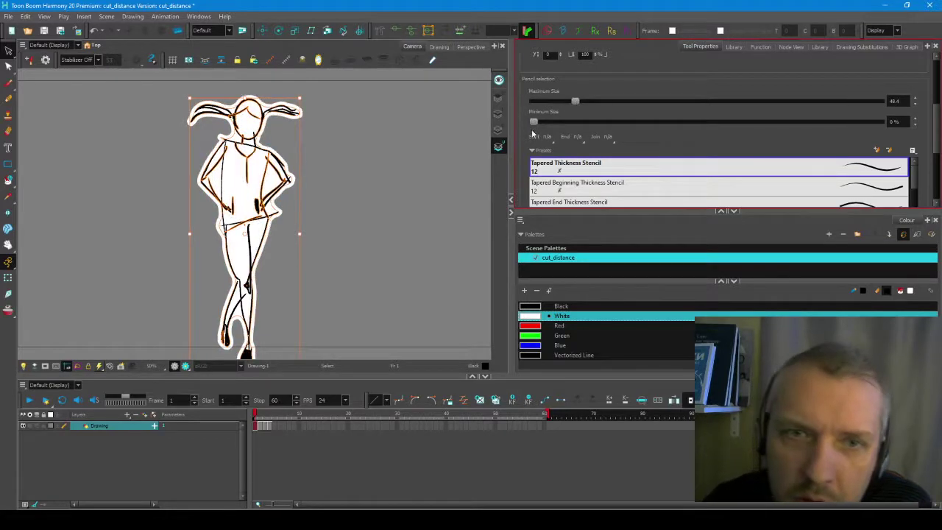
{"action": "left_click", "coordinate": [374, 177]}
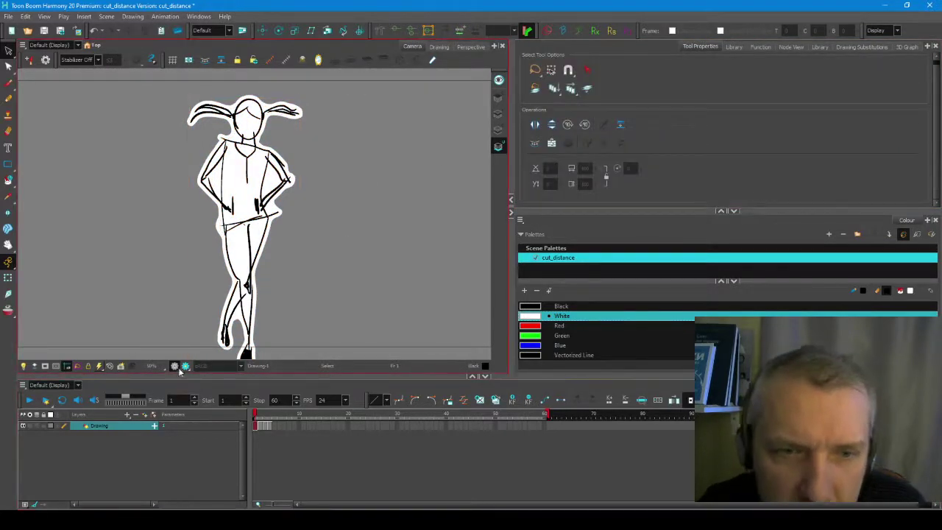
Preview the rendered outline on the first frame and return to the normal drawing view.
{"action": "left_click", "coordinate": [185, 365]}
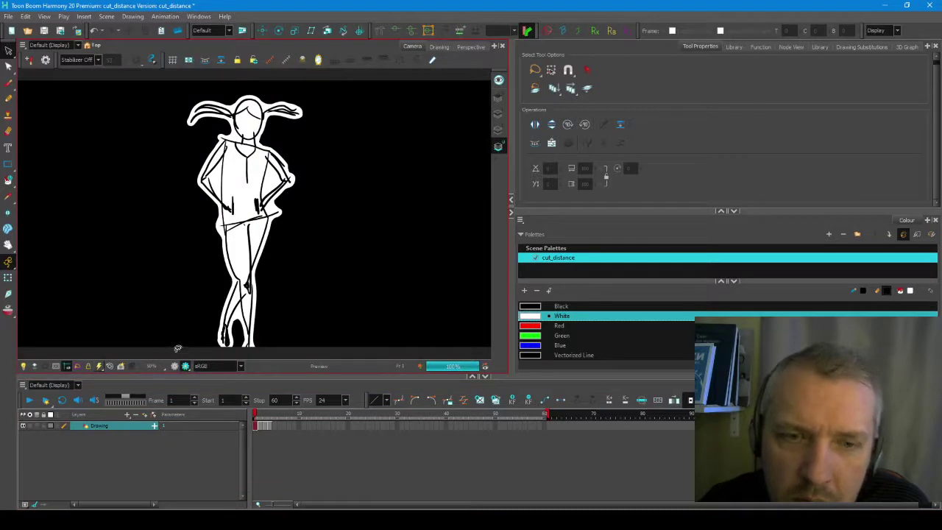
{"action": "left_click", "coordinate": [175, 371]}
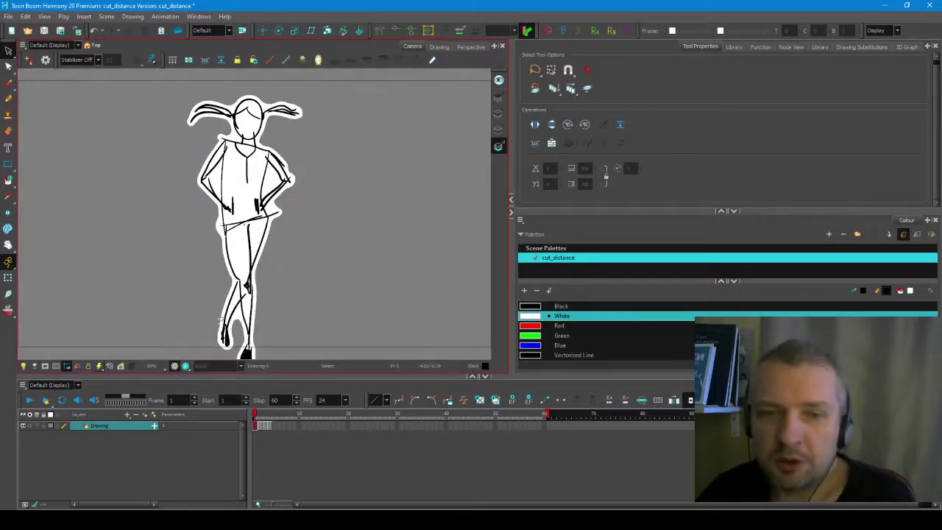
Select all the artwork on frame 2 and create contour strokes for it.
{"action": "left_click", "coordinate": [261, 426]}
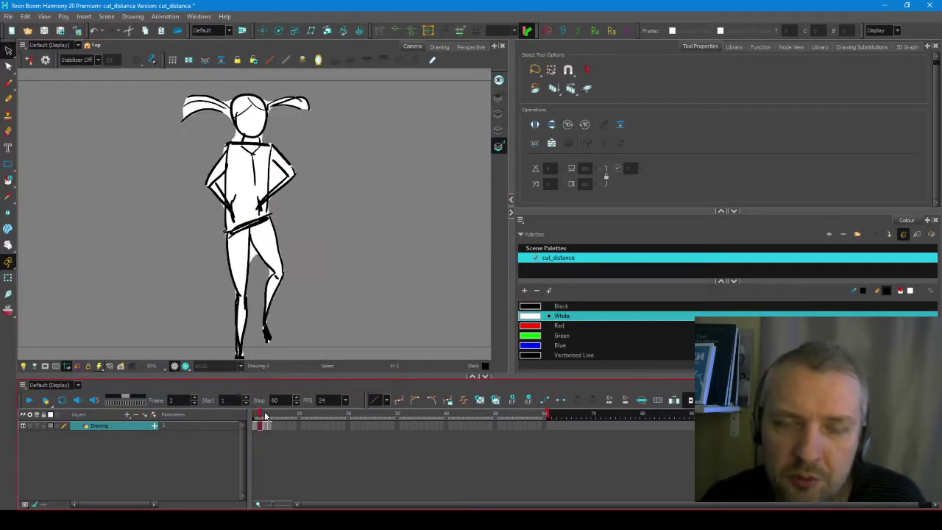
{"action": "key", "text": "ctrl+a"}
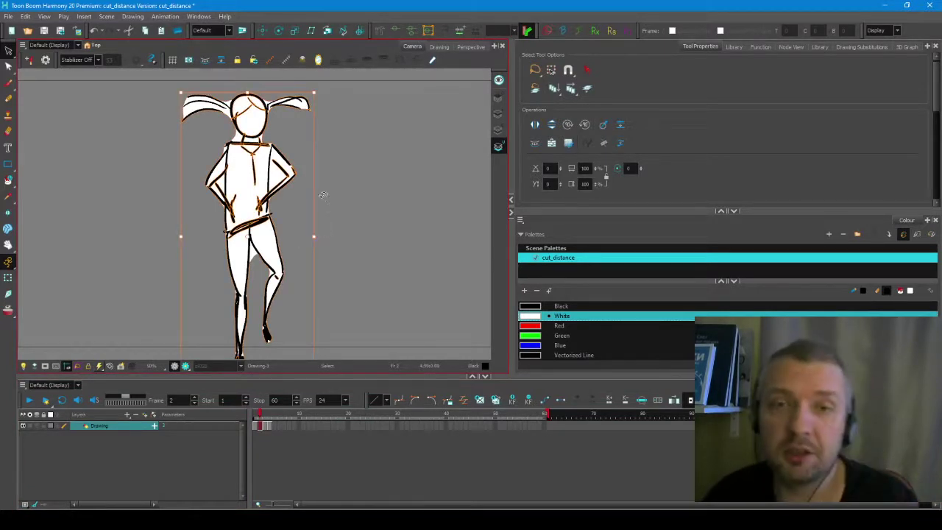
{"action": "left_click", "coordinate": [23, 46]}
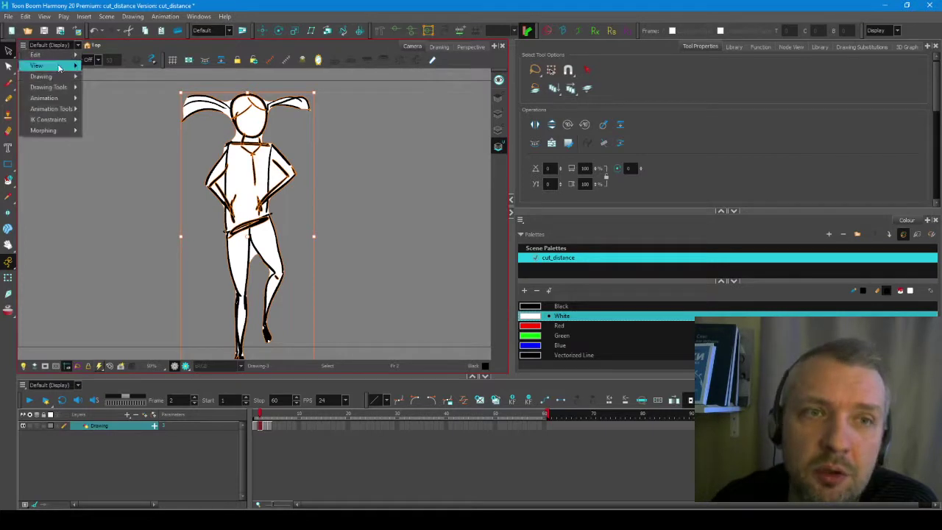
{"action": "mouse_move", "coordinate": [59, 77]}
{"action": "mouse_move", "coordinate": [209, 110]}
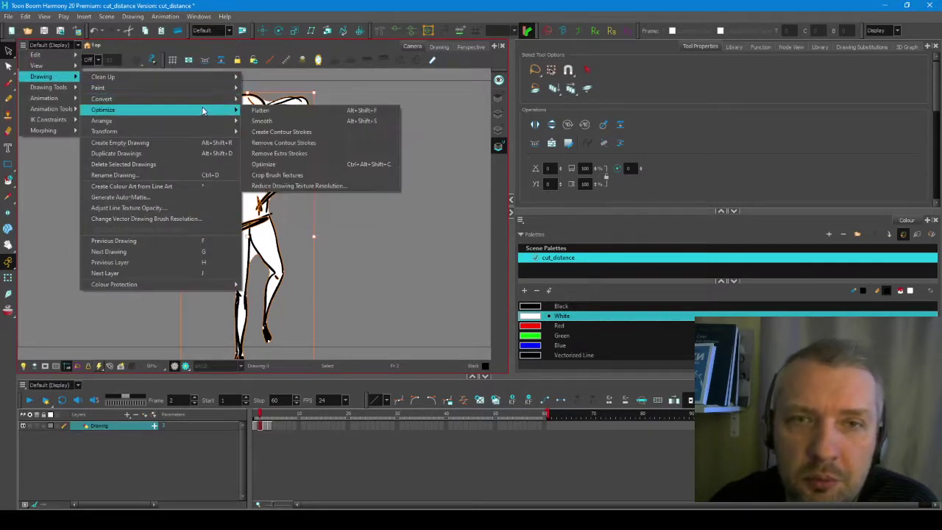
{"action": "left_click", "coordinate": [322, 133]}
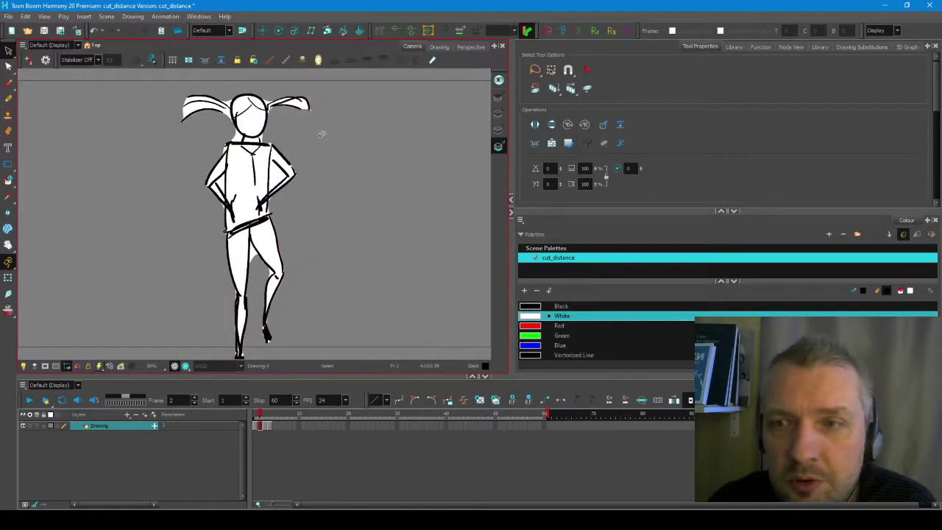
Reselect the artwork on frame 2 and convert its strokes to pencil lines.
{"action": "left_click", "coordinate": [219, 157]}
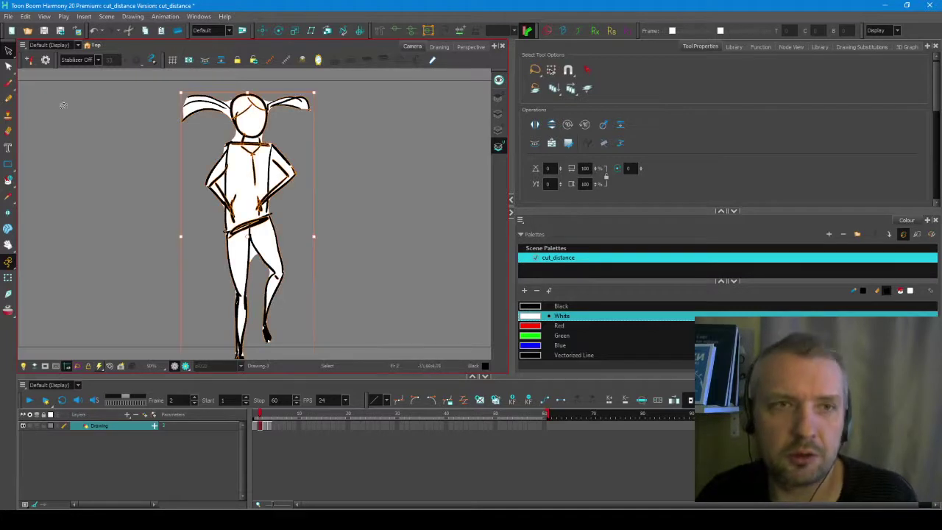
{"action": "left_click", "coordinate": [23, 45]}
{"action": "mouse_move", "coordinate": [75, 79]}
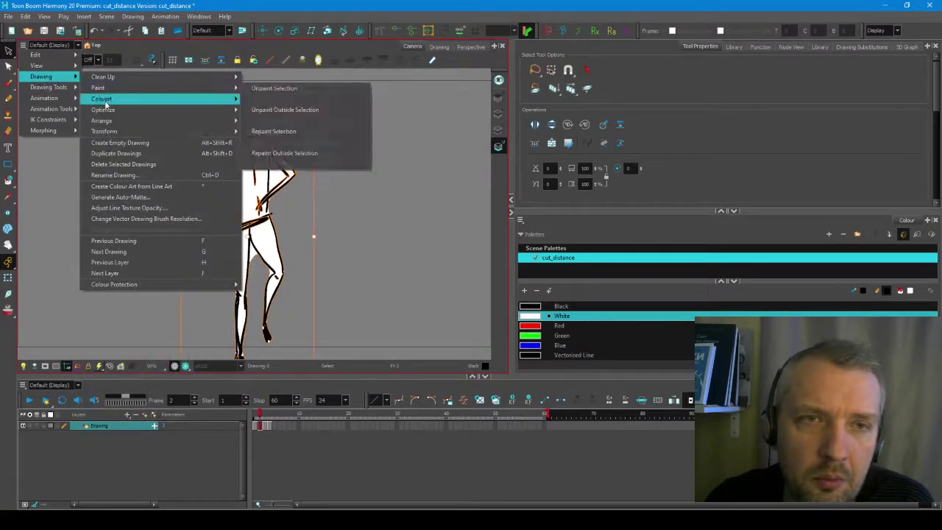
{"action": "mouse_move", "coordinate": [133, 114]}
{"action": "mouse_move", "coordinate": [206, 100]}
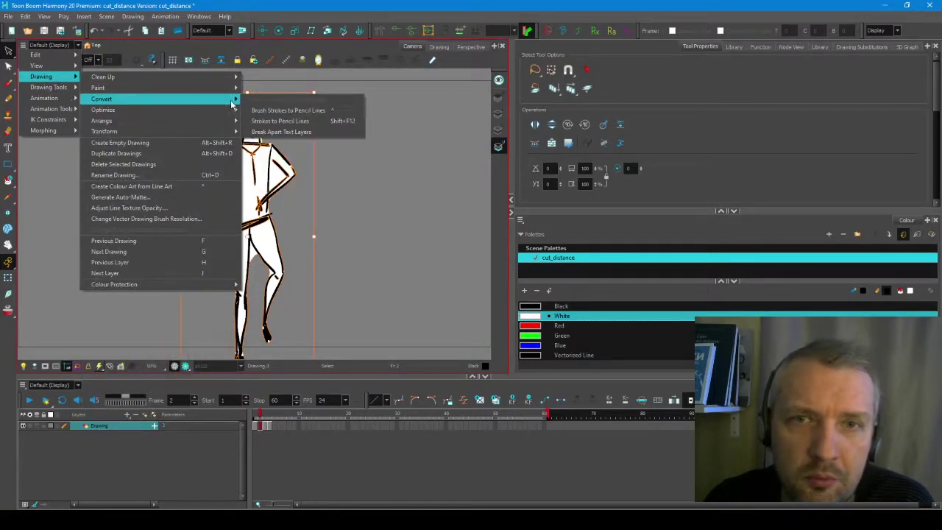
{"action": "left_click", "coordinate": [312, 121]}
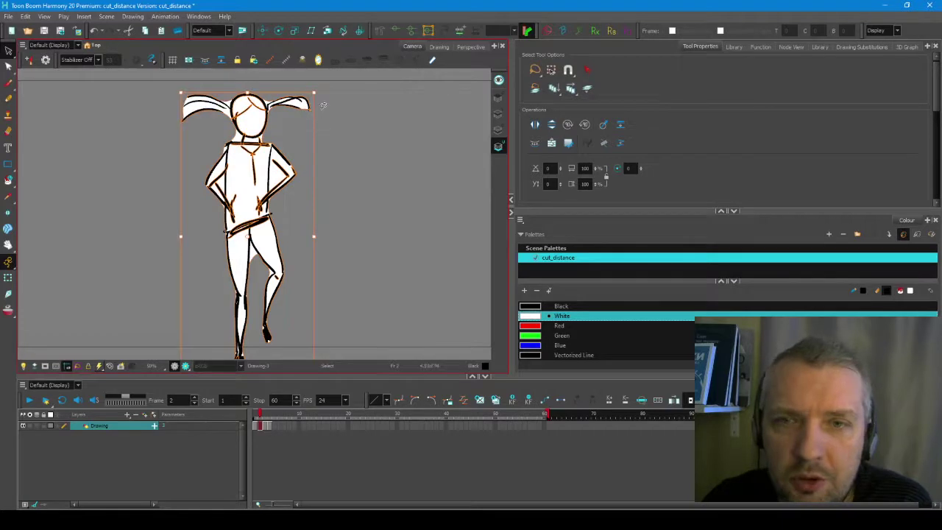
Colour the frame 2 pencil outline White and thicken it to a maximum size of 35.2.
{"action": "scroll", "coordinate": [655, 136], "scroll_direction": "down", "scroll_amount": 2}
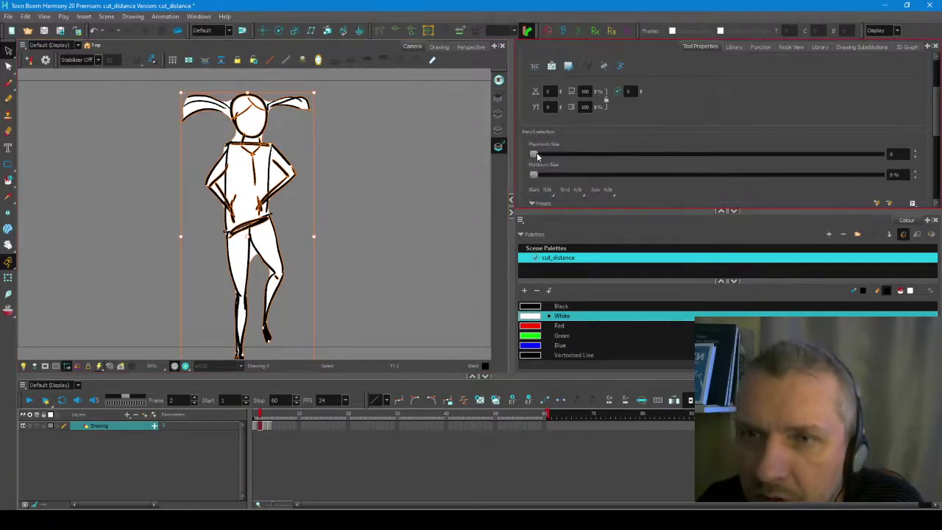
{"action": "left_click_drag", "start_coordinate": [537, 156], "coordinate": [555, 156]}
{"action": "left_click", "coordinate": [649, 319]}
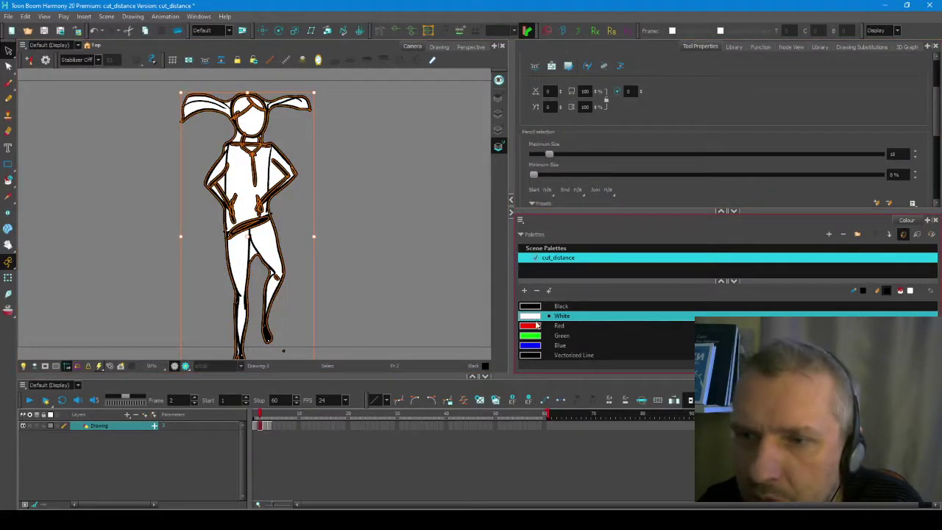
{"action": "left_click", "coordinate": [535, 317]}
{"action": "left_click_drag", "start_coordinate": [549, 155], "coordinate": [564, 153]}
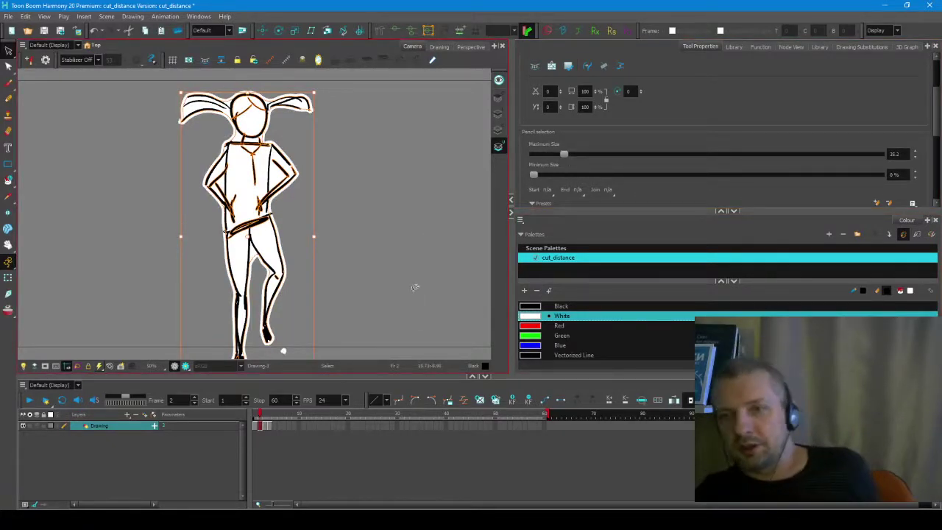
Compare the outline with frame 1, set the frame 2 outline's maximum size to 32.4, and preview the rendered frame.
{"action": "left_click", "coordinate": [254, 421]}
{"action": "left_click_drag", "start_coordinate": [254, 420], "coordinate": [260, 420]}
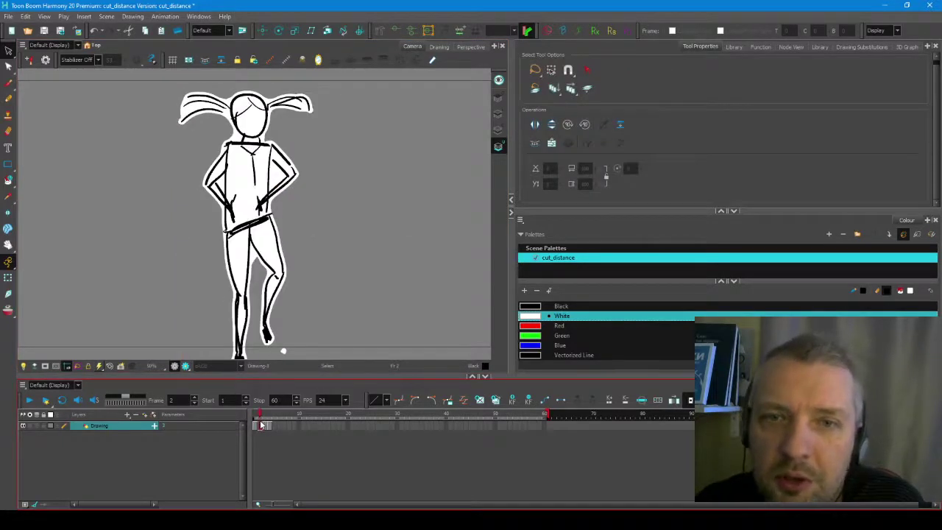
{"action": "key", "text": "ctrl+a"}
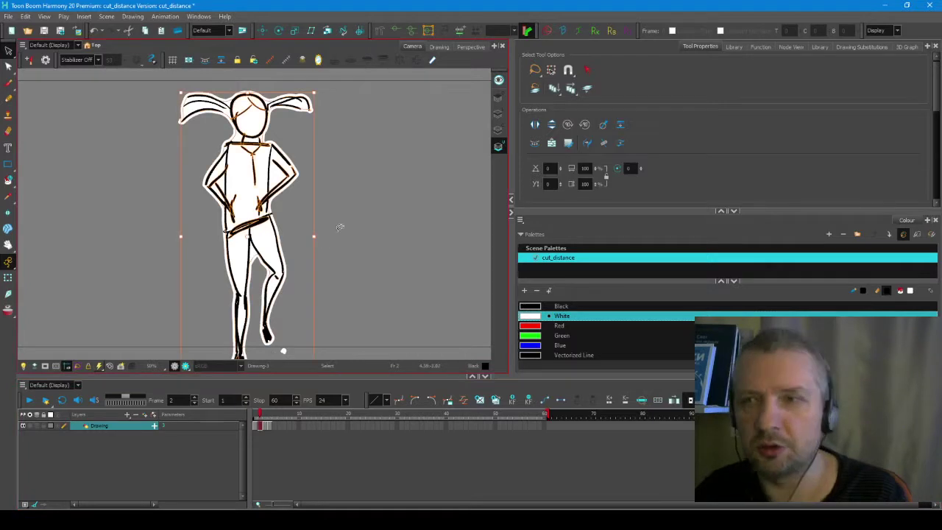
{"action": "scroll", "coordinate": [845, 125], "scroll_direction": "down", "scroll_amount": 3}
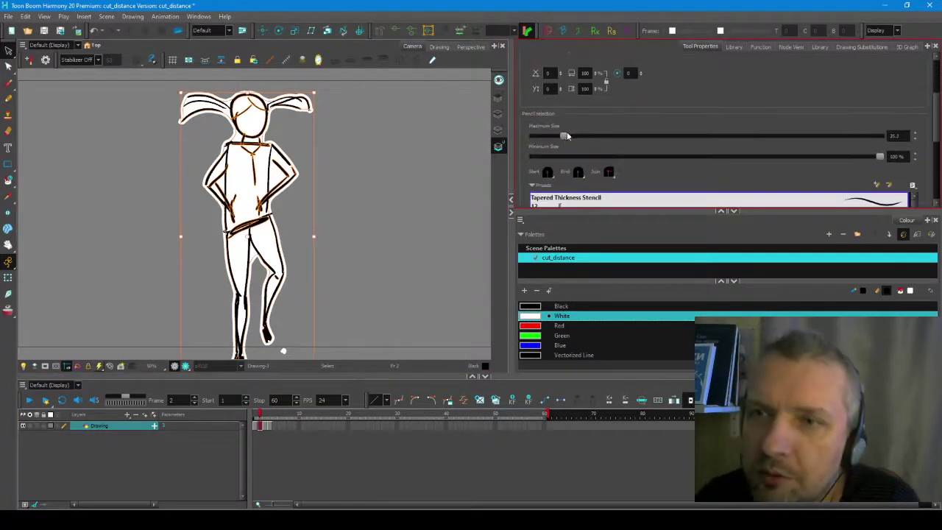
{"action": "mouse_move", "coordinate": [565, 135]}
{"action": "left_mouse_down"}
{"action": "mouse_move", "coordinate": [685, 136]}
{"action": "mouse_move", "coordinate": [553, 140]}
{"action": "left_mouse_up"}
{"action": "left_click", "coordinate": [561, 137]}
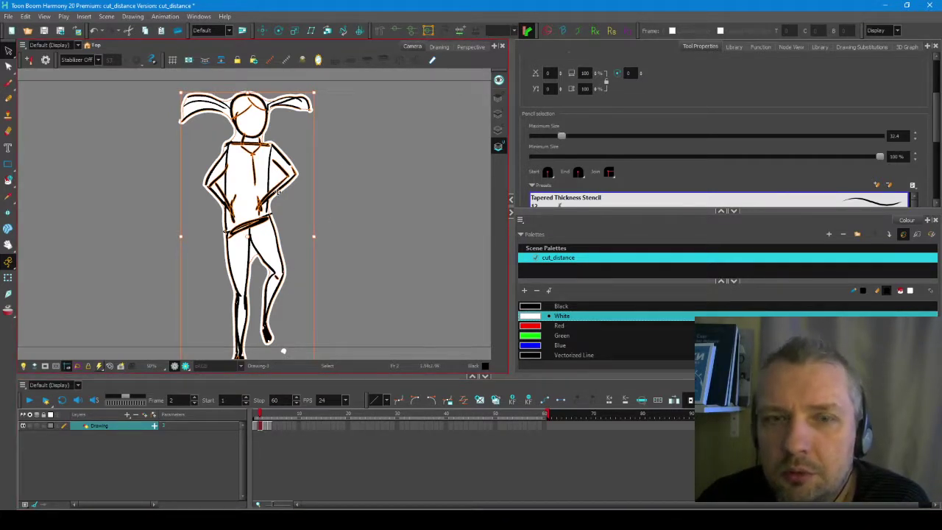
{"action": "left_click", "coordinate": [186, 367]}
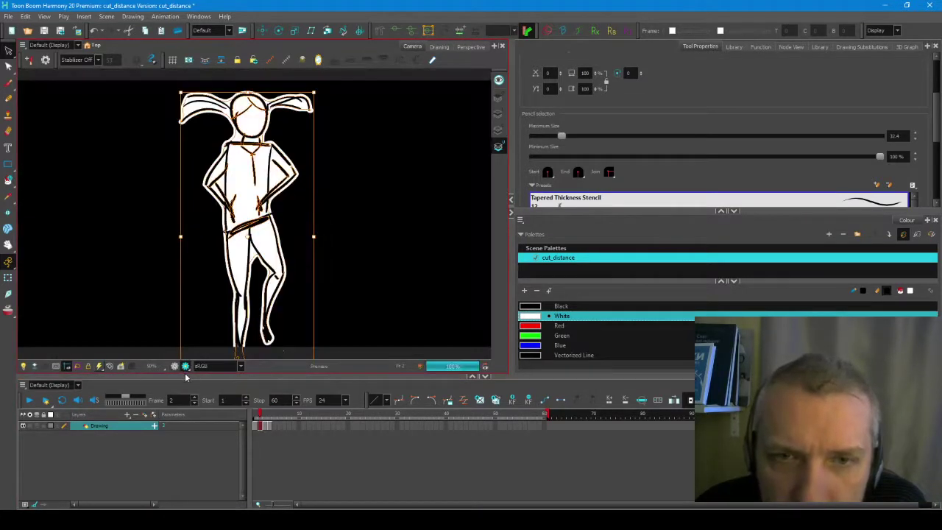
Show the scene's node network, move the Drawing node up away from Composite, and enlarge the network view.
{"action": "left_click", "coordinate": [895, 76]}
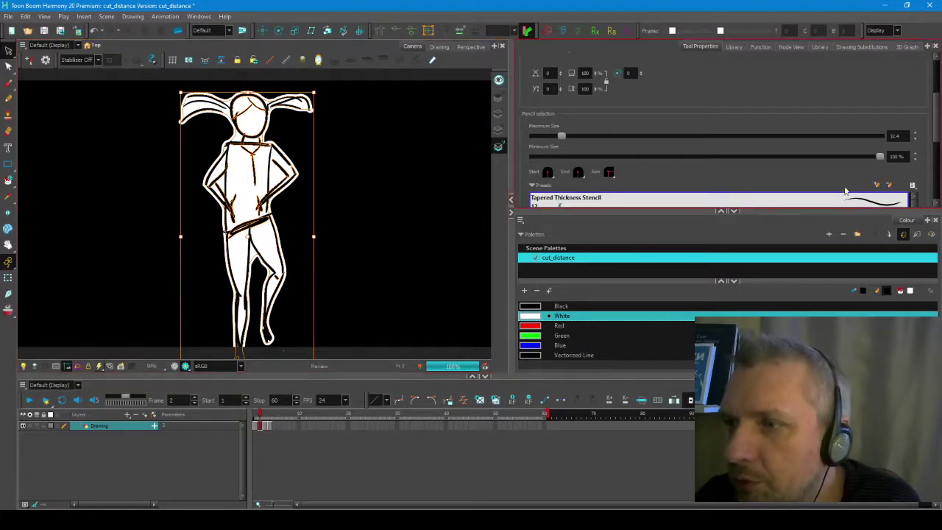
{"action": "left_click", "coordinate": [792, 47]}
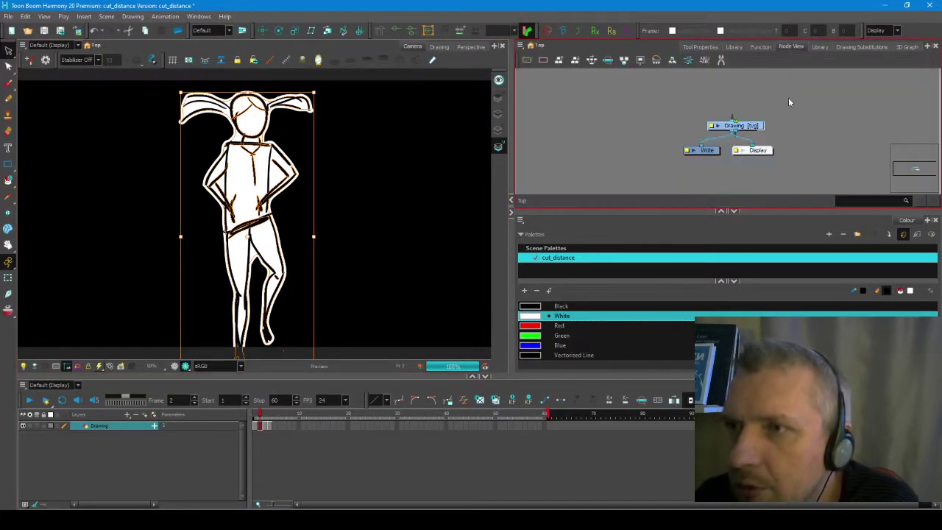
{"action": "left_click_drag", "start_coordinate": [756, 126], "coordinate": [733, 78]}
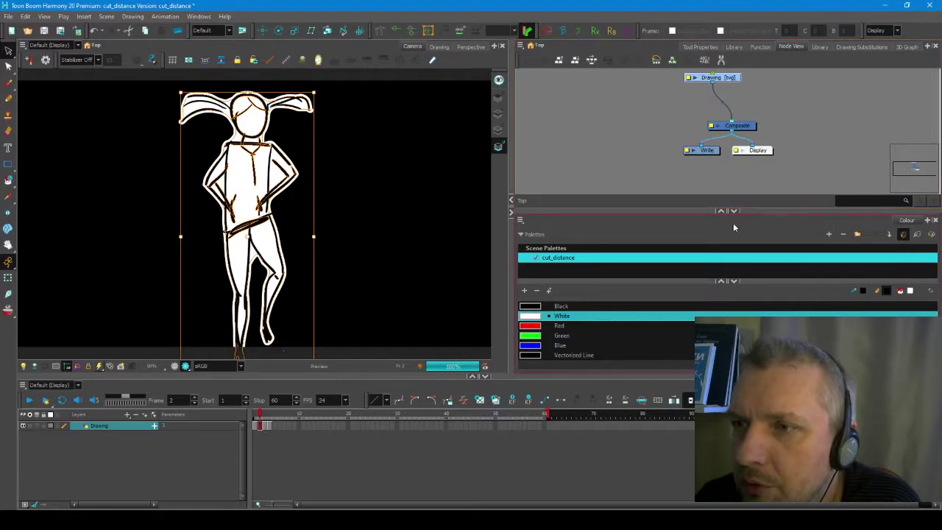
{"action": "left_click", "coordinate": [733, 211]}
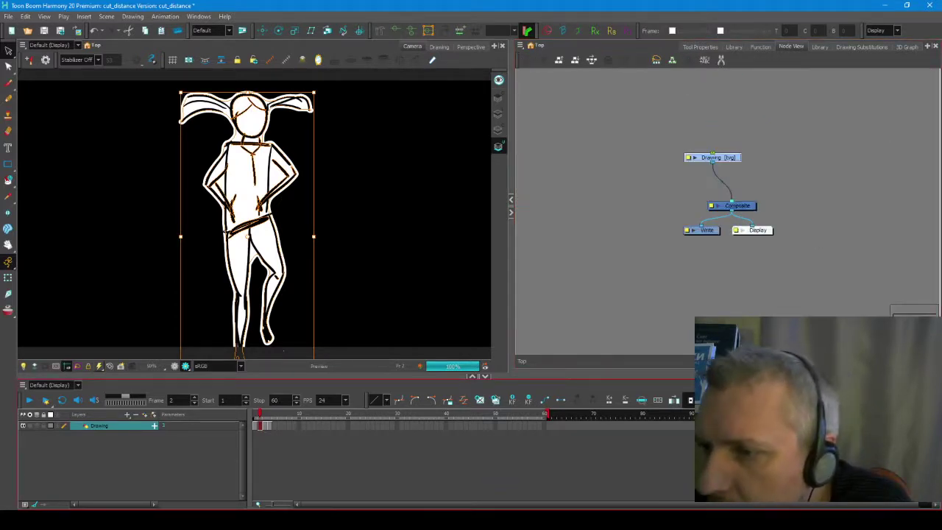
Find the Turbulence node in the node library's Deformation category and insert it between the Drawing and Composite nodes.
{"action": "left_click", "coordinate": [898, 385]}
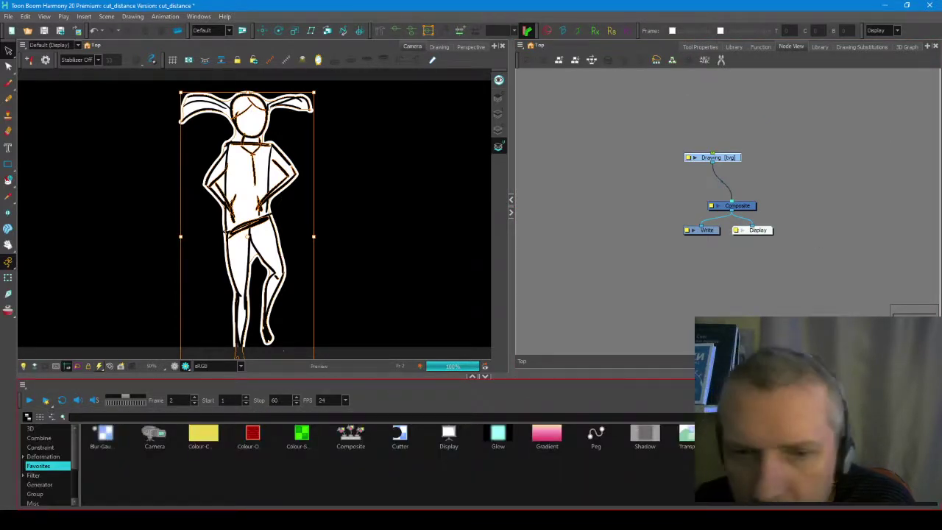
{"action": "left_click", "coordinate": [68, 440]}
{"action": "left_click", "coordinate": [68, 448]}
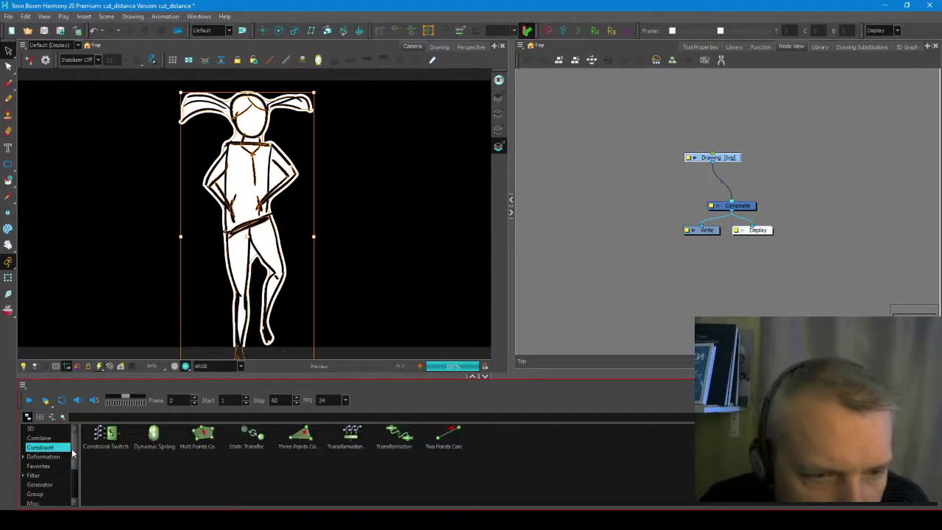
{"action": "left_click_drag", "start_coordinate": [74, 450], "coordinate": [74, 469]}
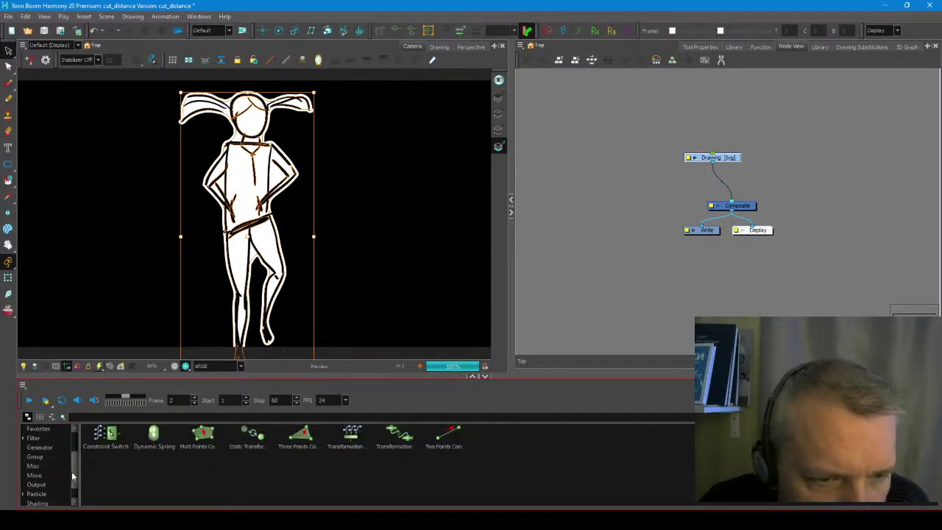
{"action": "scroll", "coordinate": [64, 477], "scroll_direction": "up", "scroll_amount": 2}
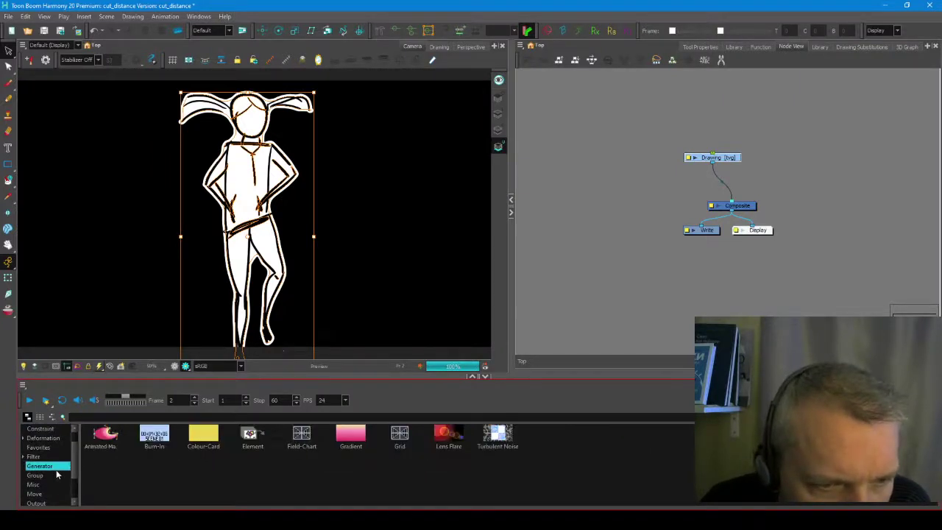
{"action": "left_click", "coordinate": [40, 466]}
{"action": "scroll", "coordinate": [74, 457], "scroll_direction": "up", "scroll_amount": 2}
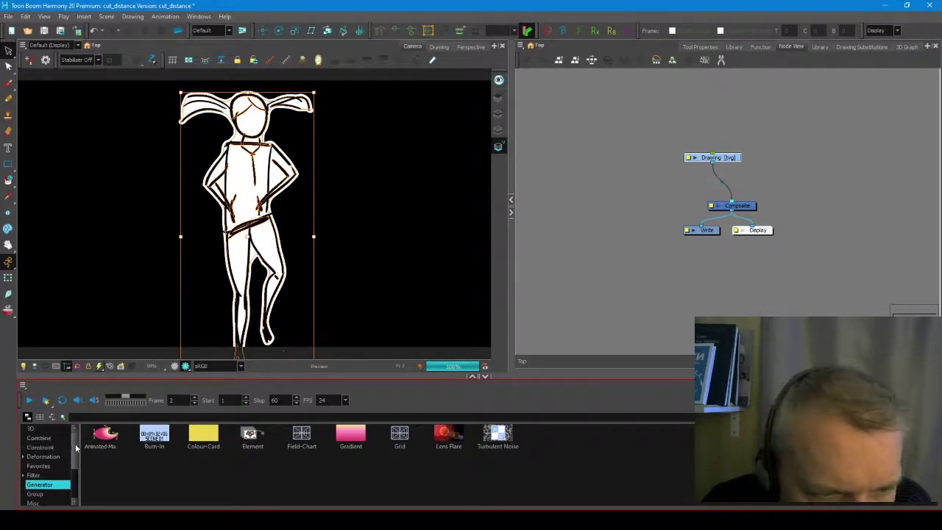
{"action": "left_click", "coordinate": [42, 457]}
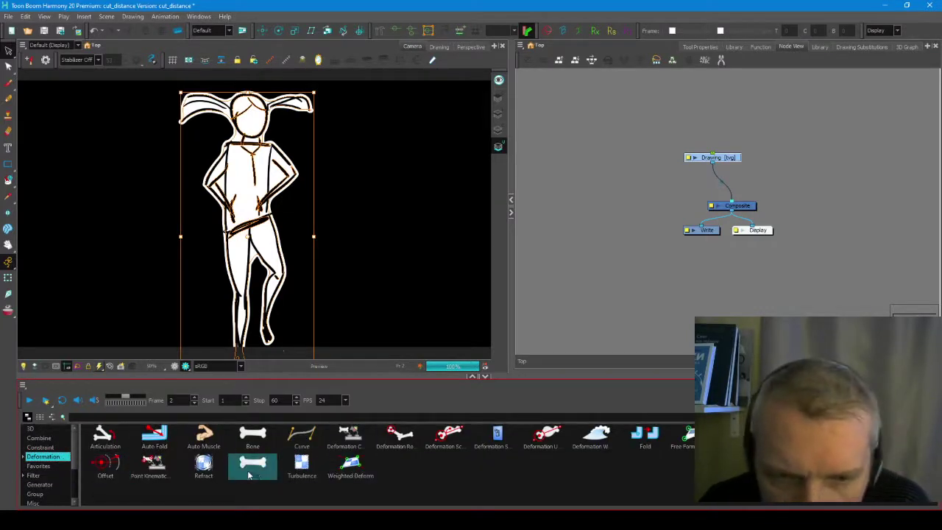
{"action": "left_click_drag", "start_coordinate": [302, 464], "coordinate": [792, 131]}
{"action": "left_click_drag", "start_coordinate": [727, 160], "coordinate": [747, 106]}
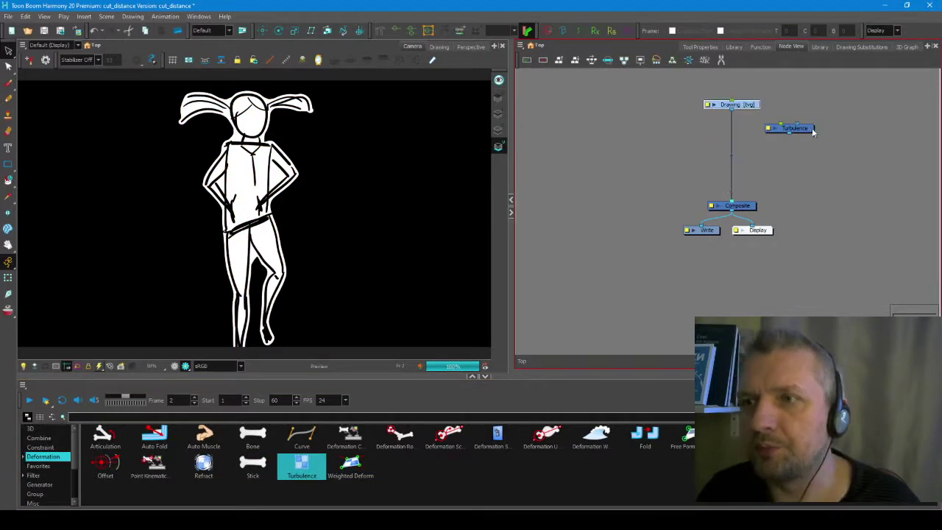
{"action": "left_click_drag", "start_coordinate": [791, 129], "coordinate": [725, 145]}
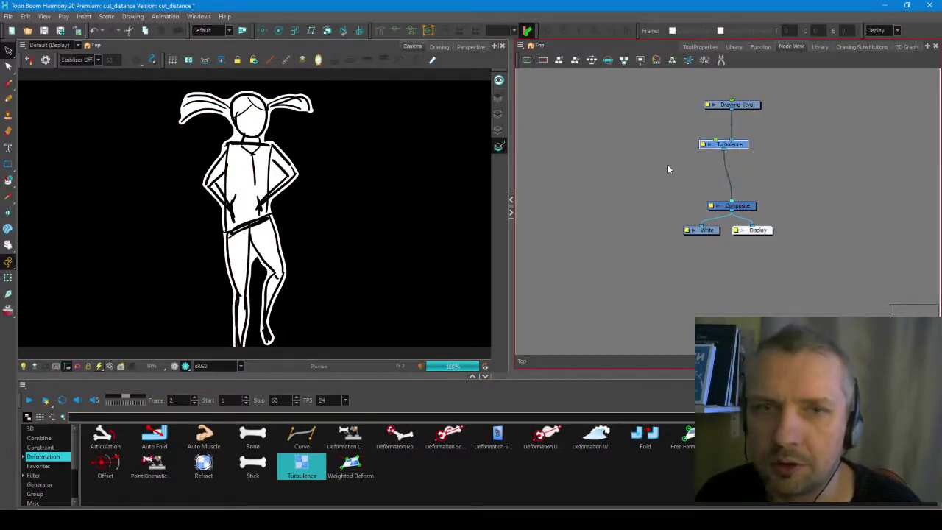
In the Turbulence node's properties, make the Amount axes separate and set both X and Y to 12.
{"action": "left_click", "coordinate": [704, 145]}
{"action": "left_click", "coordinate": [471, 168]}
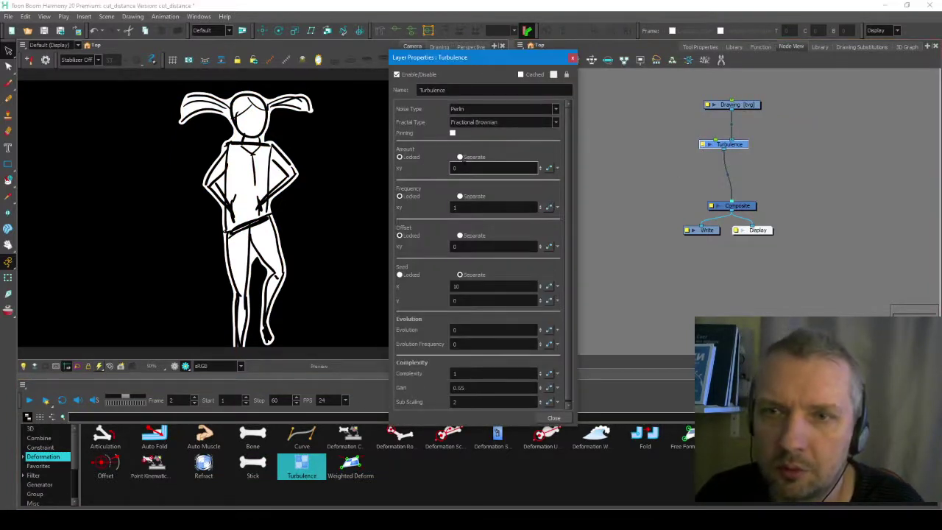
{"action": "left_click", "coordinate": [460, 157]}
{"action": "type", "text": "12"}
{"action": "key", "text": "Tab"}
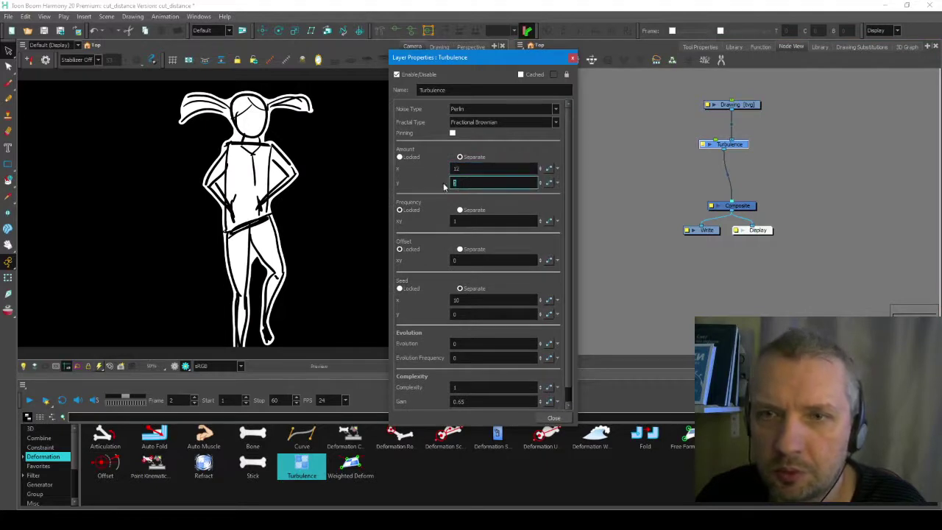
{"action": "type", "text": "12"}
{"action": "key", "text": "Return"}
Make the Turbulence Frequency axes separate and set both X and Y to 12.
{"action": "left_click", "coordinate": [460, 209]}
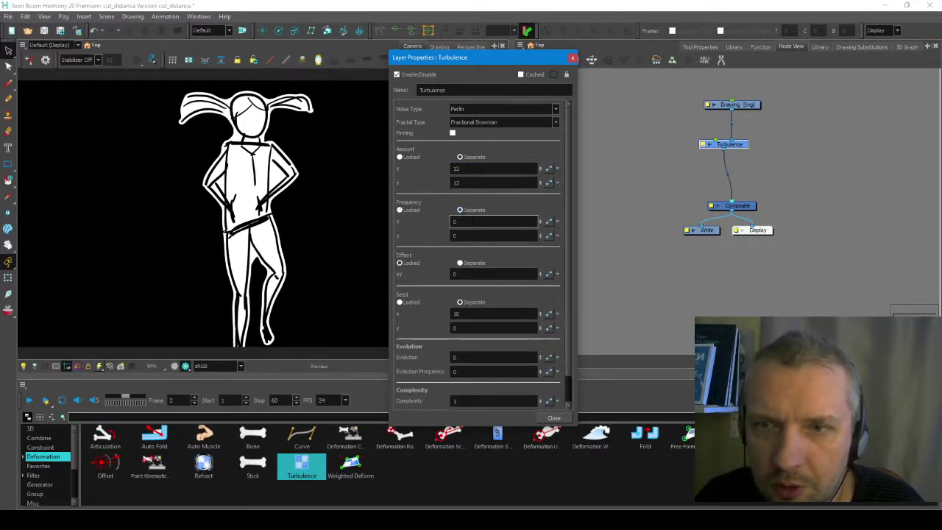
{"action": "type", "text": "12"}
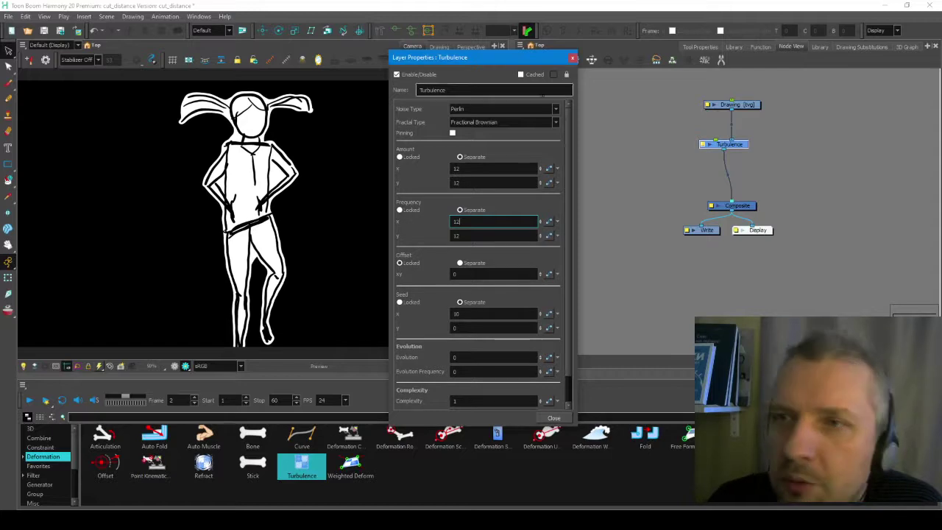
Add a Layer-Selector node from the node library's Filter category and move the Turbulence node down closer to Composite.
{"action": "left_click", "coordinate": [574, 58]}
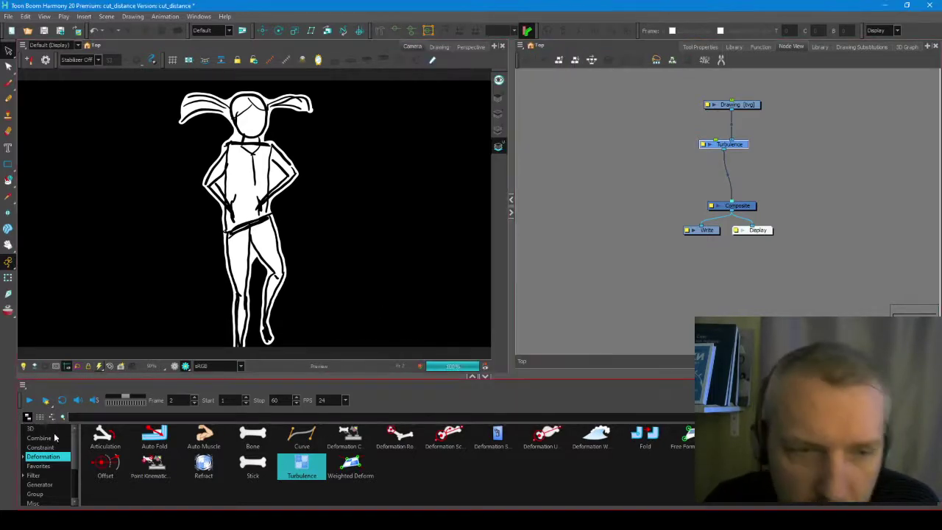
{"action": "scroll", "coordinate": [76, 473], "scroll_direction": "down", "scroll_amount": 1}
{"action": "left_click", "coordinate": [33, 447]}
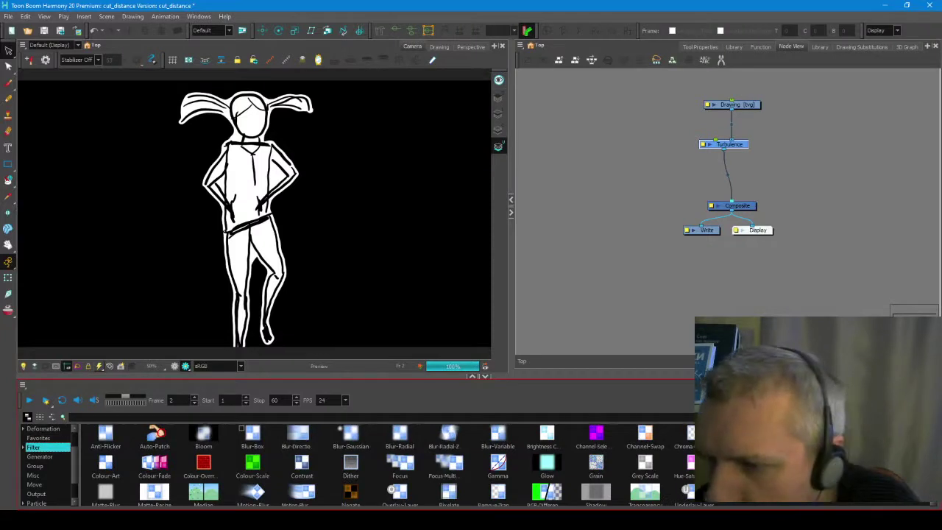
{"action": "left_click_drag", "start_coordinate": [637, 175], "coordinate": [640, 156]}
{"action": "left_click_drag", "start_coordinate": [737, 145], "coordinate": [728, 179]}
Set the Layer-Selector node to read only the Underlay layer, with Line Art and Colour Art disabled.
{"action": "left_click", "coordinate": [617, 158]}
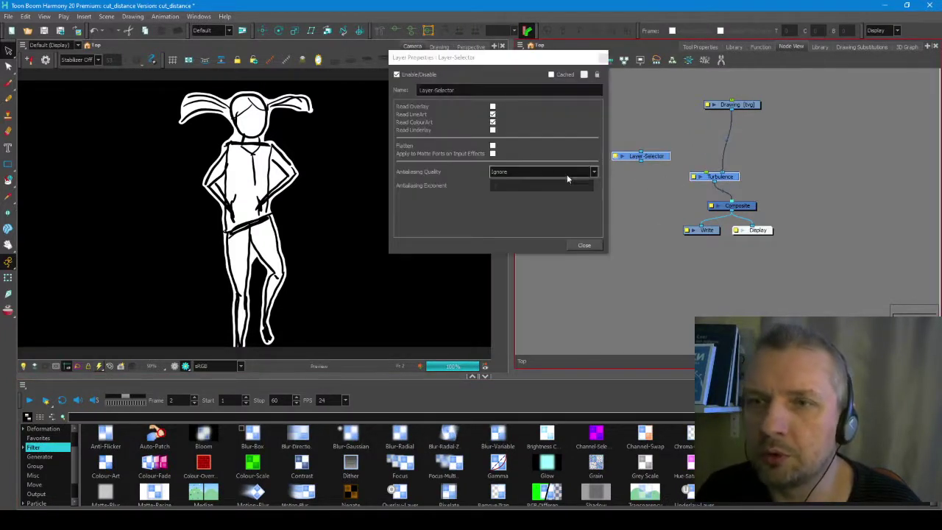
{"action": "left_click", "coordinate": [493, 123]}
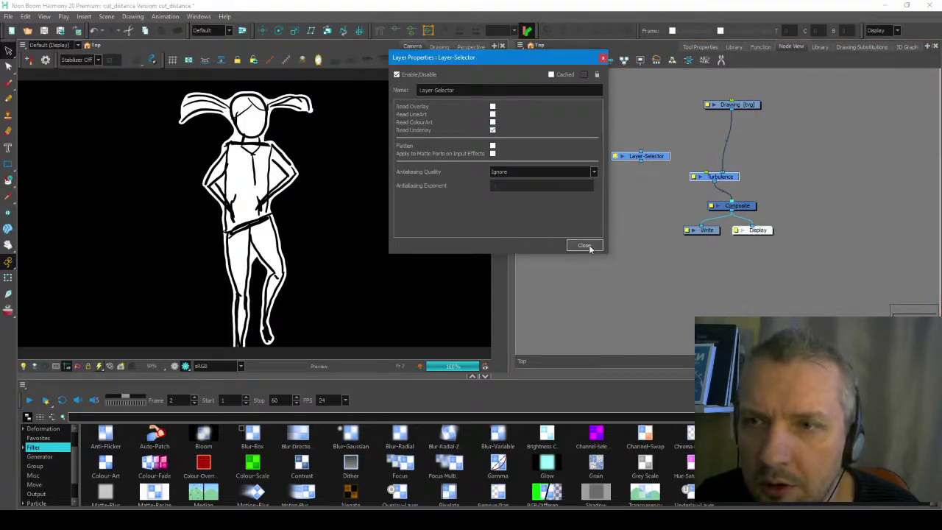
{"action": "left_click", "coordinate": [585, 245]}
Insert Layer-Selector between Drawing and Turbulence, and connect Drawing directly to Composite with the nodes spaced into two branches.
{"action": "left_click_drag", "start_coordinate": [668, 159], "coordinate": [773, 140]}
{"action": "left_click", "coordinate": [711, 134]}
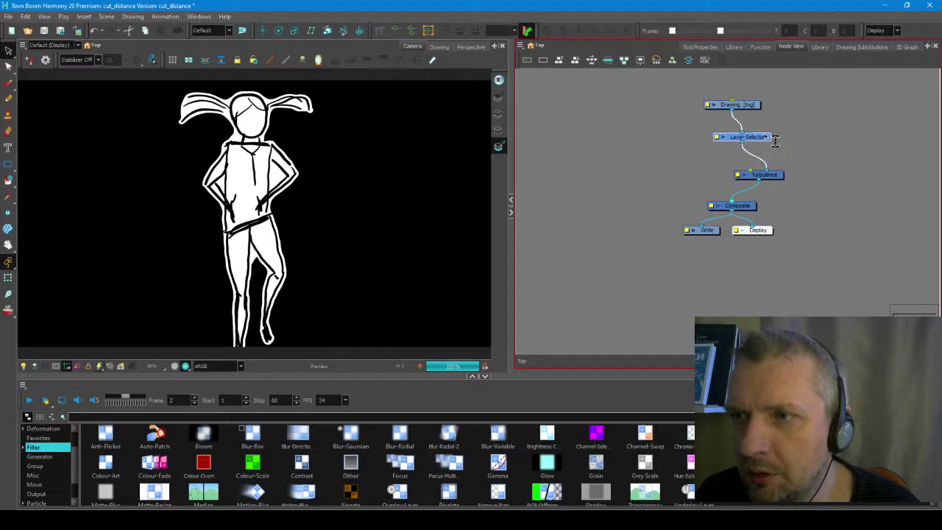
{"action": "left_click_drag", "start_coordinate": [716, 140], "coordinate": [724, 202]}
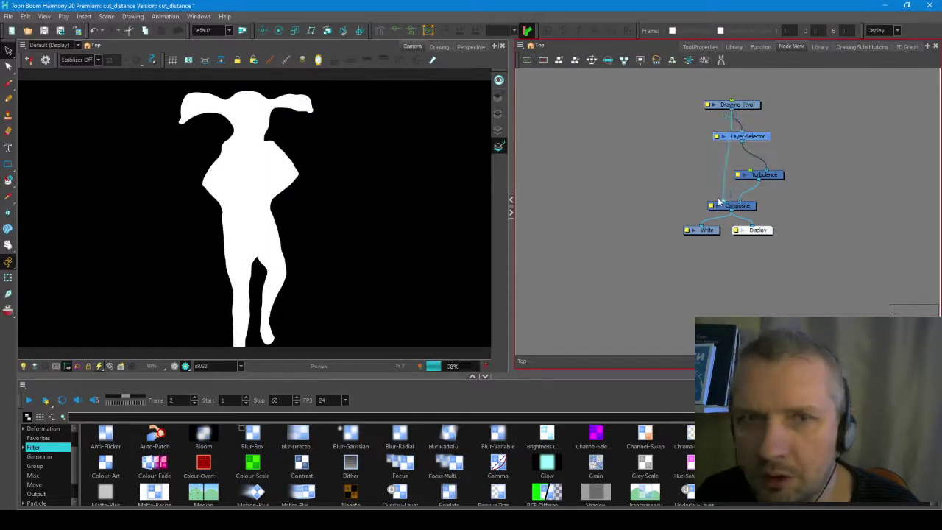
{"action": "left_click_drag", "start_coordinate": [765, 138], "coordinate": [790, 134]}
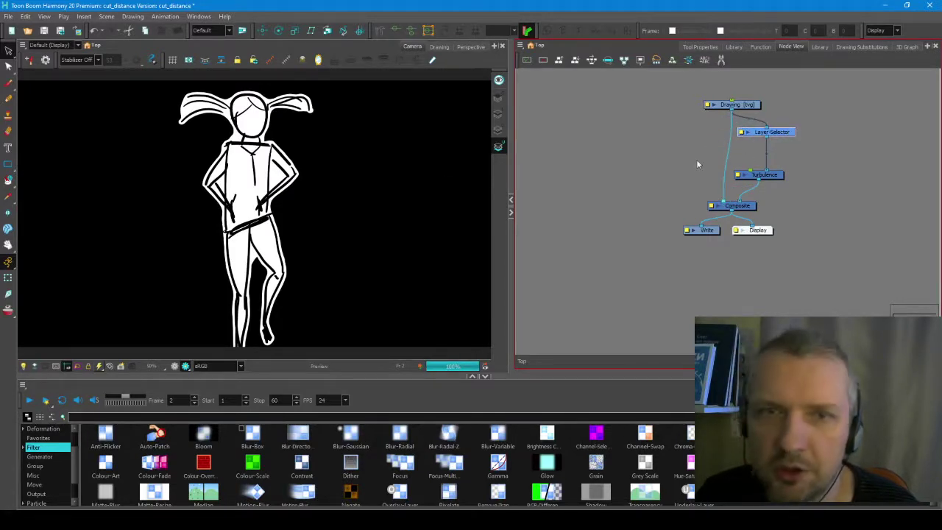
{"action": "left_click", "coordinate": [560, 133]}
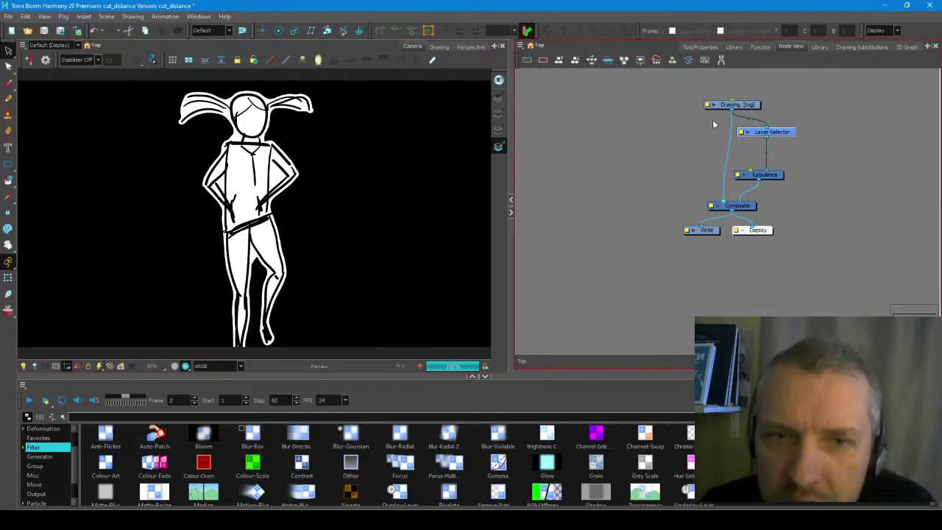
{"action": "left_click_drag", "start_coordinate": [755, 105], "coordinate": [733, 103]}
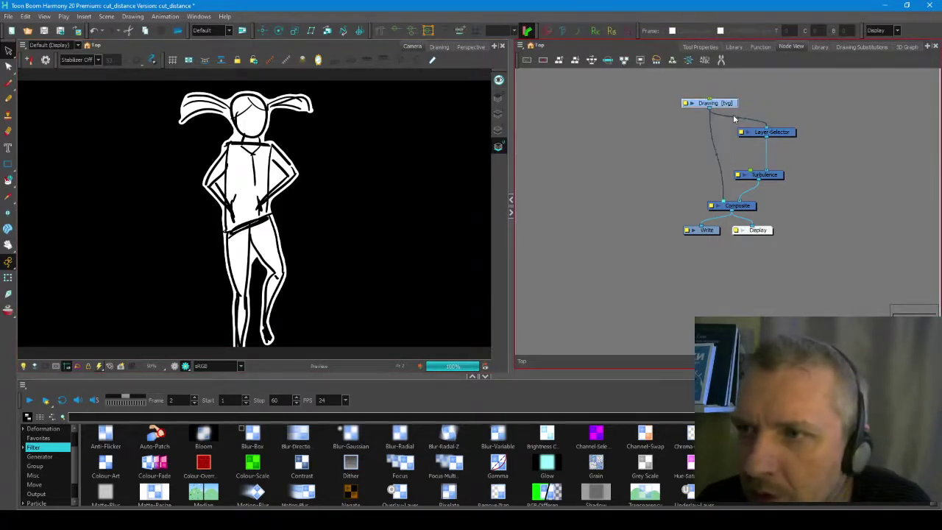
Duplicate the Layer-Selector node and insert the copy on the direct connection between Drawing and Composite.
{"action": "left_click", "coordinate": [789, 133]}
{"action": "key", "text": "ctrl+c"}
{"action": "key", "text": "ctrl+v"}
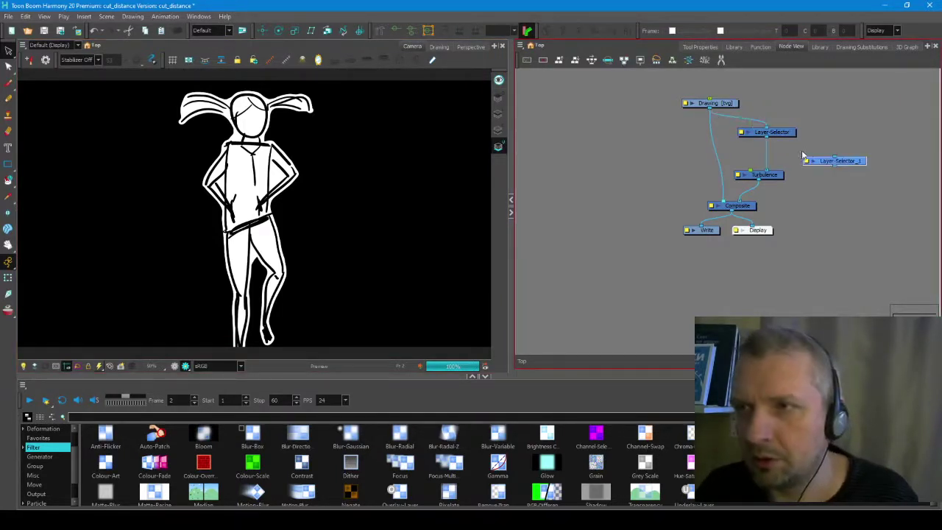
{"action": "left_click_drag", "start_coordinate": [795, 158], "coordinate": [697, 155]}
Set the copied Layer-Selector to read only Line Art instead of Underlay, and move it away from the Turbulence branch.
{"action": "double_click", "coordinate": [695, 153]}
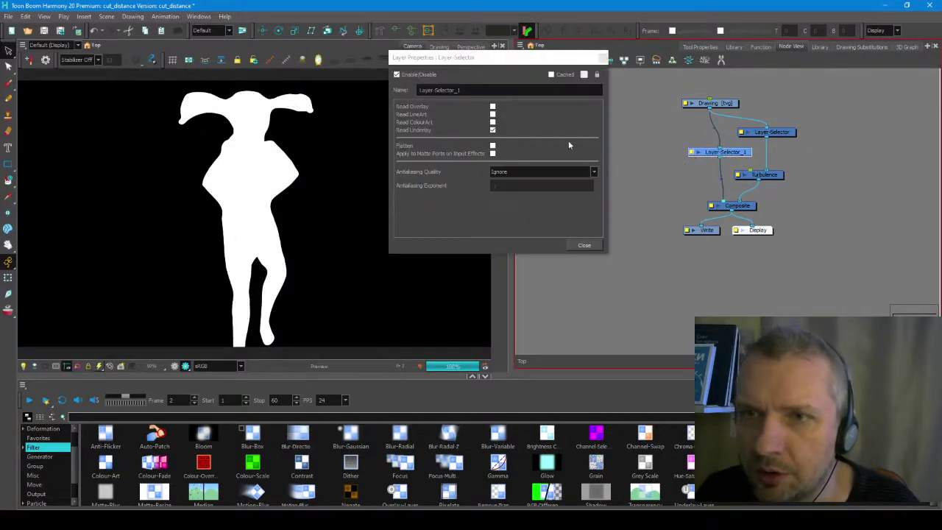
{"action": "left_click", "coordinate": [493, 114]}
{"action": "left_click", "coordinate": [493, 129]}
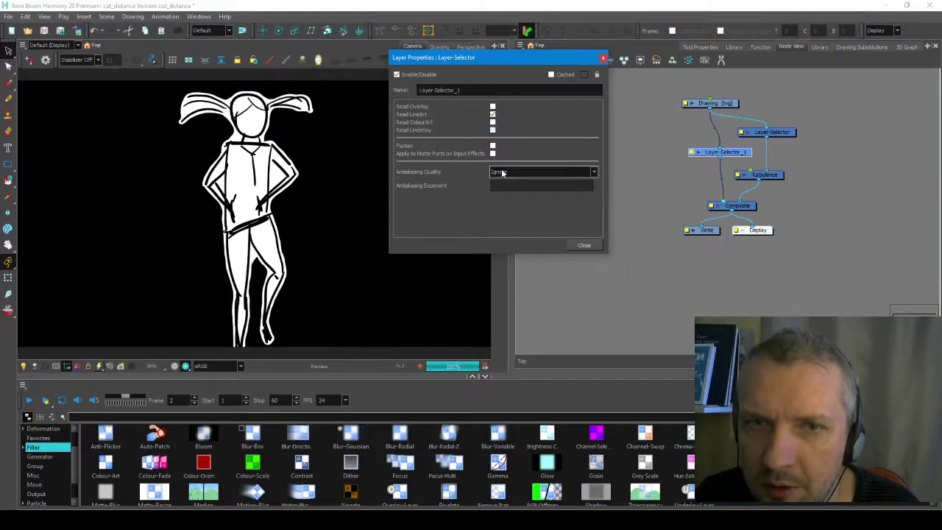
{"action": "left_click", "coordinate": [584, 245]}
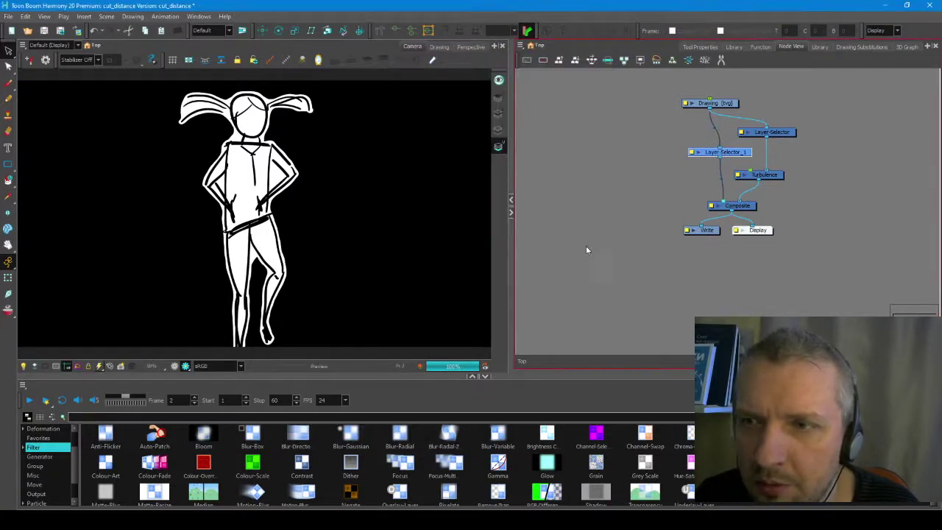
{"action": "left_click_drag", "start_coordinate": [741, 169], "coordinate": [704, 165]}
In the Turbulence node's properties, try an Amount of 120 on both X and Y.
{"action": "left_click", "coordinate": [739, 175]}
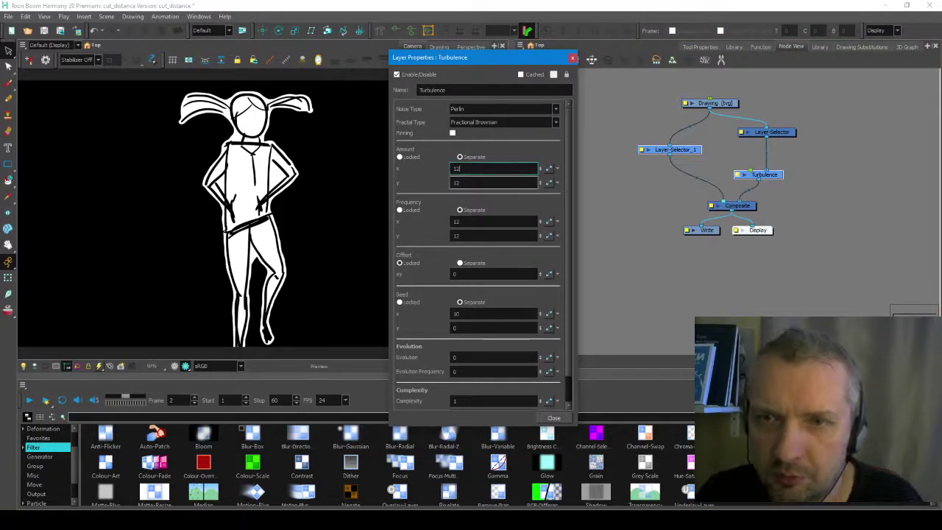
{"action": "left_click", "coordinate": [467, 184]}
{"action": "type", "text": "0"}
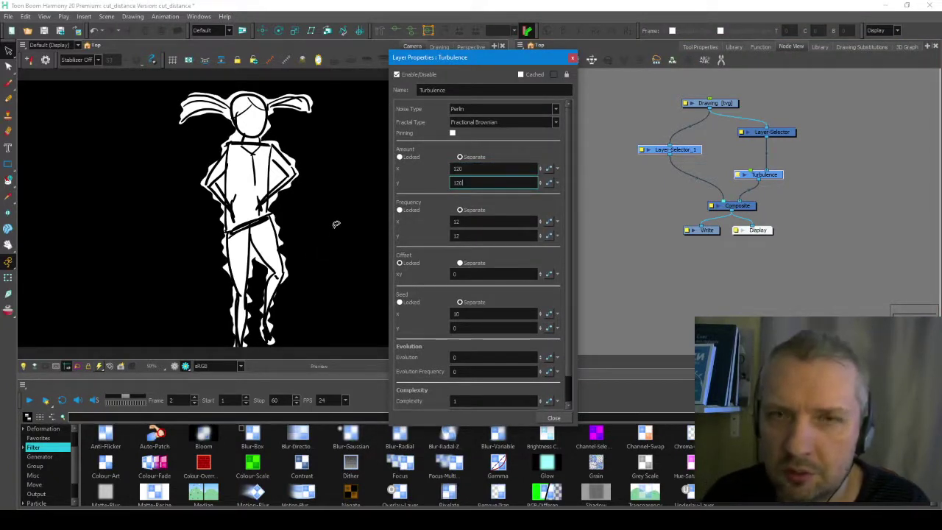
Lower the Turbulence Amount to 30 on both the X and Y axes.
{"action": "left_click_drag", "start_coordinate": [467, 169], "coordinate": [423, 144]}
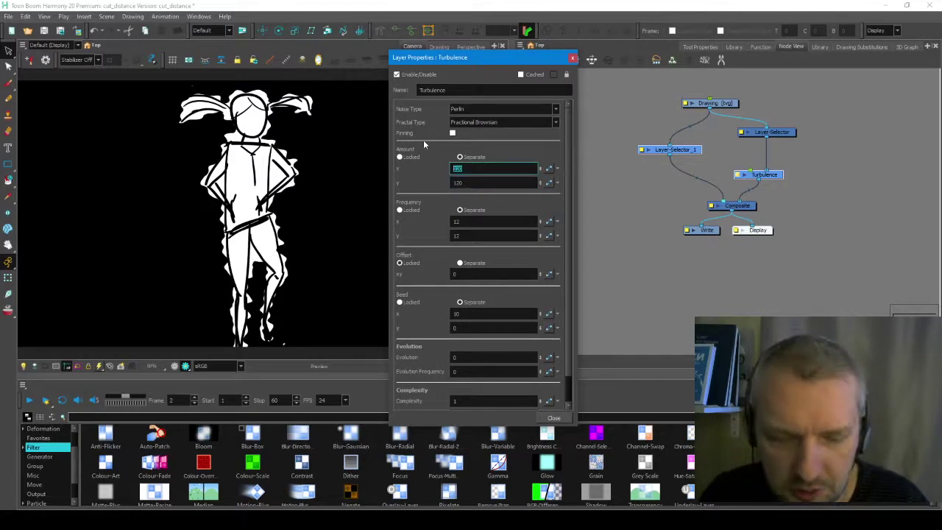
{"action": "type", "text": "30"}
{"action": "key", "text": "Tab"}
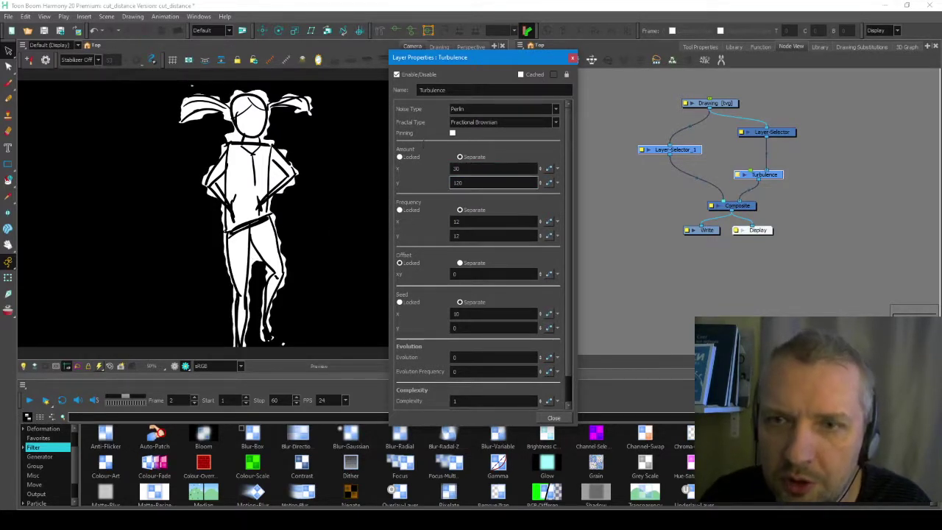
{"action": "type", "text": "30"}
{"action": "key", "text": "Return"}
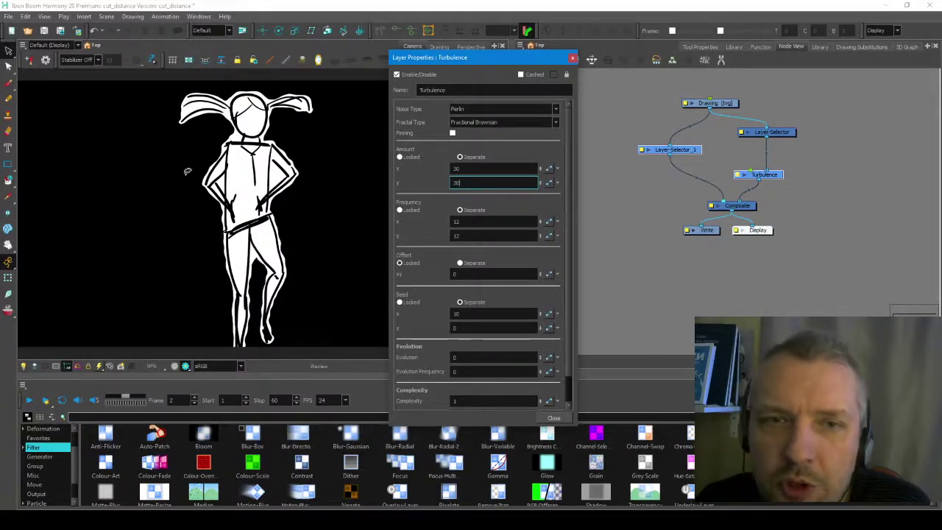
Try the Simplex noise type for the Turbulence, and settle on Rocky.
{"action": "left_click", "coordinate": [530, 108]}
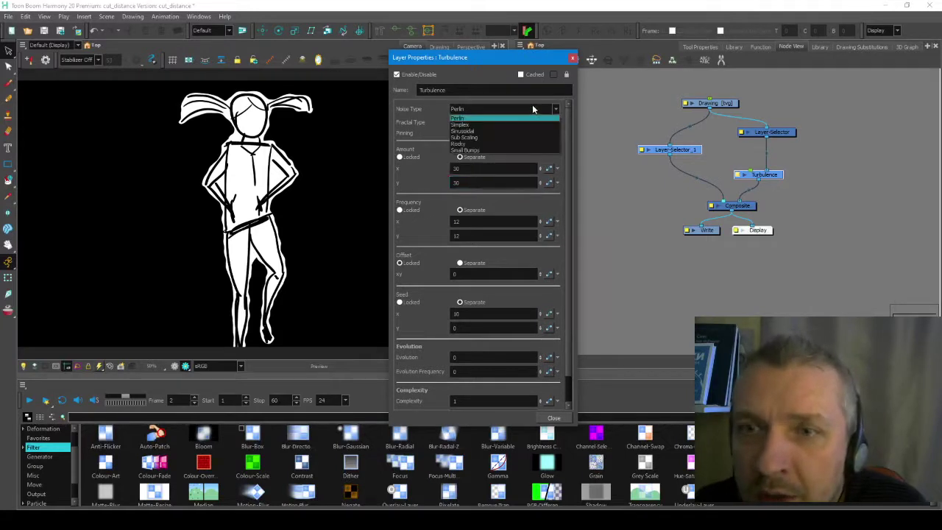
{"action": "left_click", "coordinate": [513, 124]}
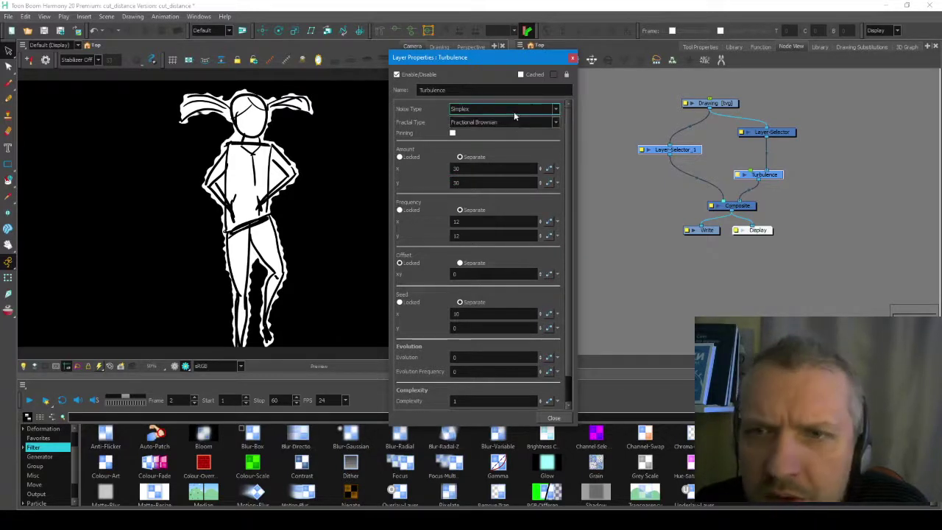
{"action": "left_click", "coordinate": [516, 112]}
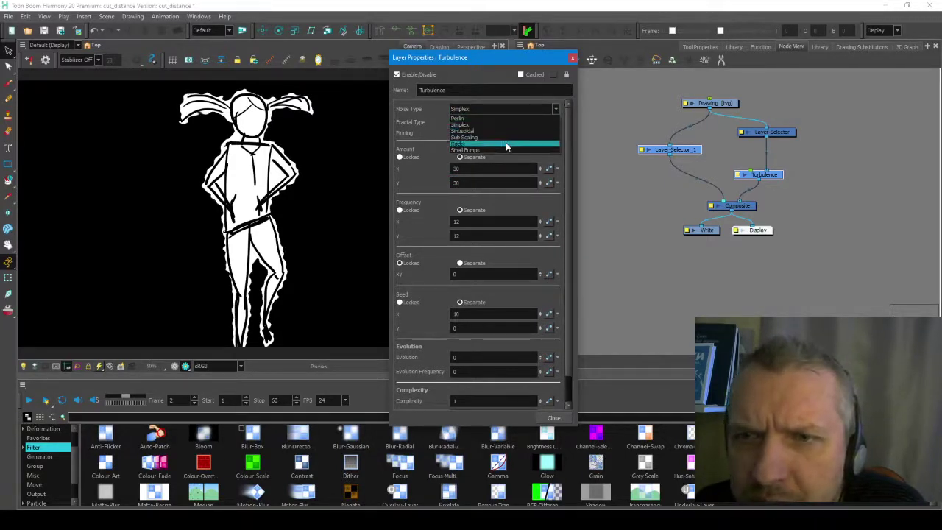
{"action": "left_click", "coordinate": [505, 142]}
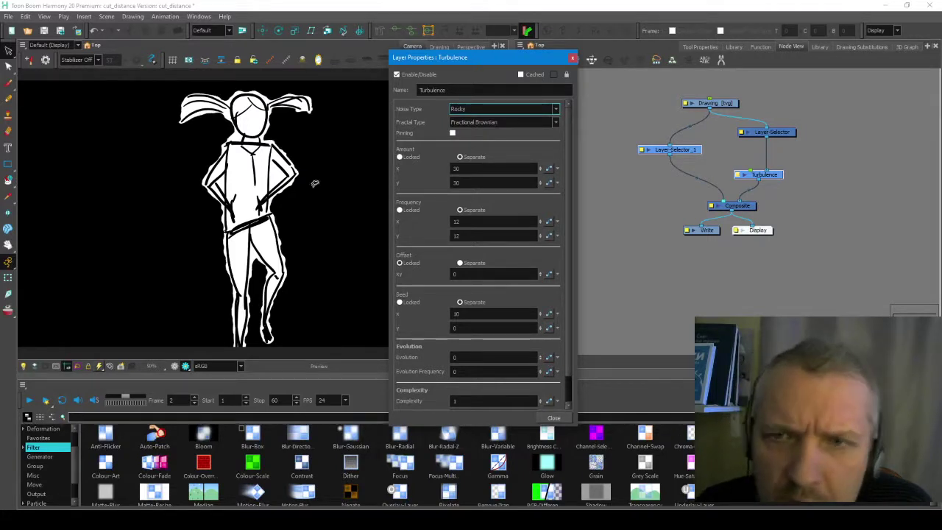
Try the Threshold fractal type for the Turbulence, and settle on Terrain.
{"action": "left_click", "coordinate": [496, 123]}
{"action": "left_click", "coordinate": [496, 123]}
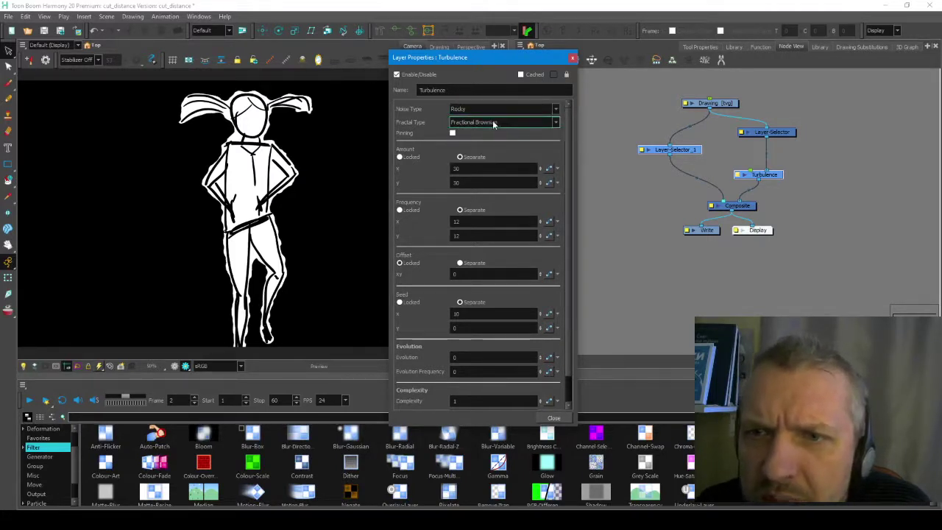
{"action": "left_click", "coordinate": [494, 122]}
{"action": "left_click", "coordinate": [486, 144]}
{"action": "left_click", "coordinate": [490, 122]}
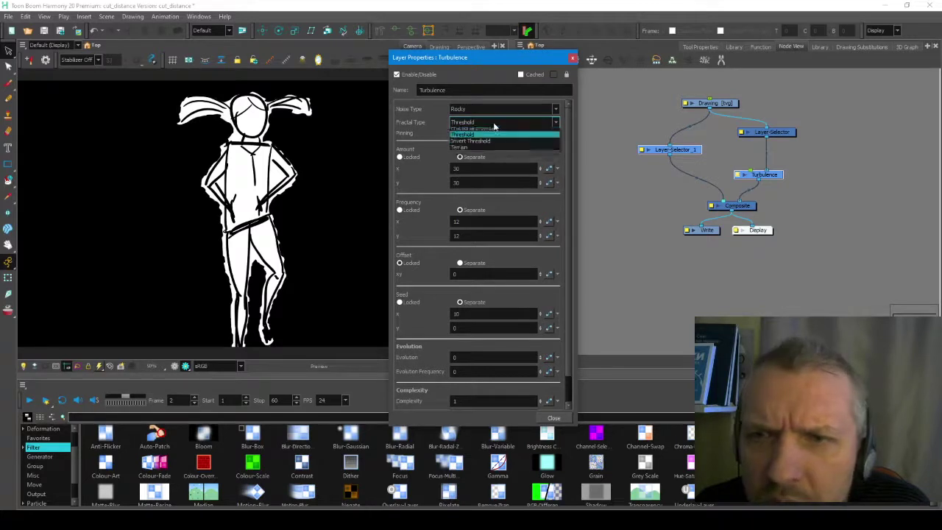
{"action": "left_click", "coordinate": [490, 152]}
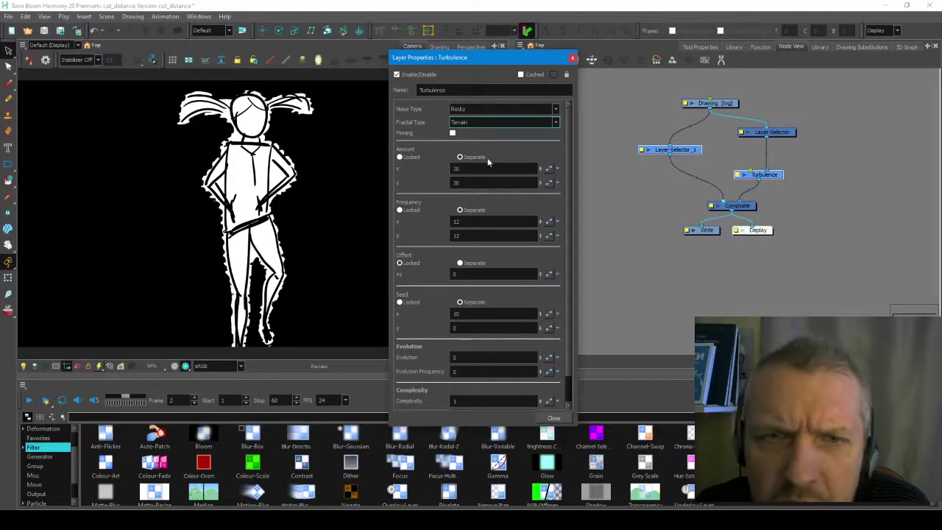
Try a Turbulence Amount of 10 on both X and Y.
{"action": "left_click", "coordinate": [486, 221]}
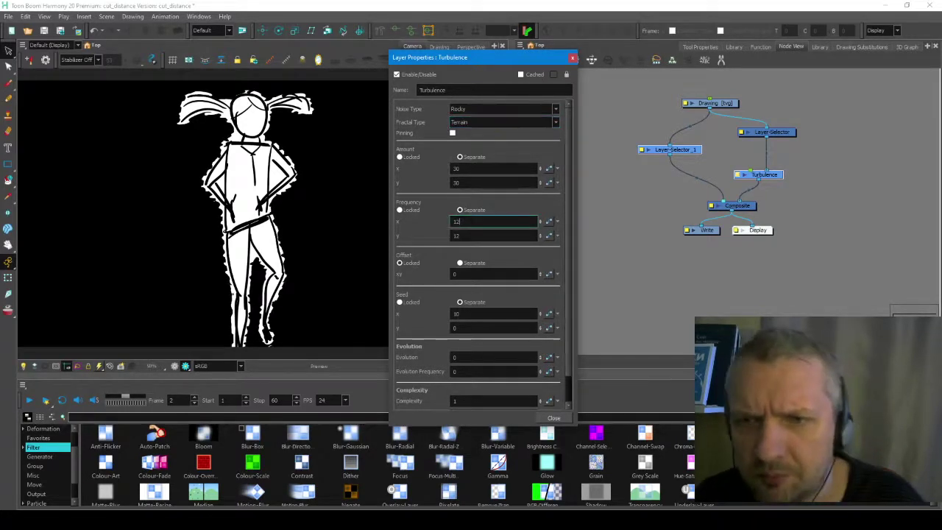
{"action": "double_click", "coordinate": [463, 169]}
{"action": "type", "text": "10"}
{"action": "key", "text": "Tab"}
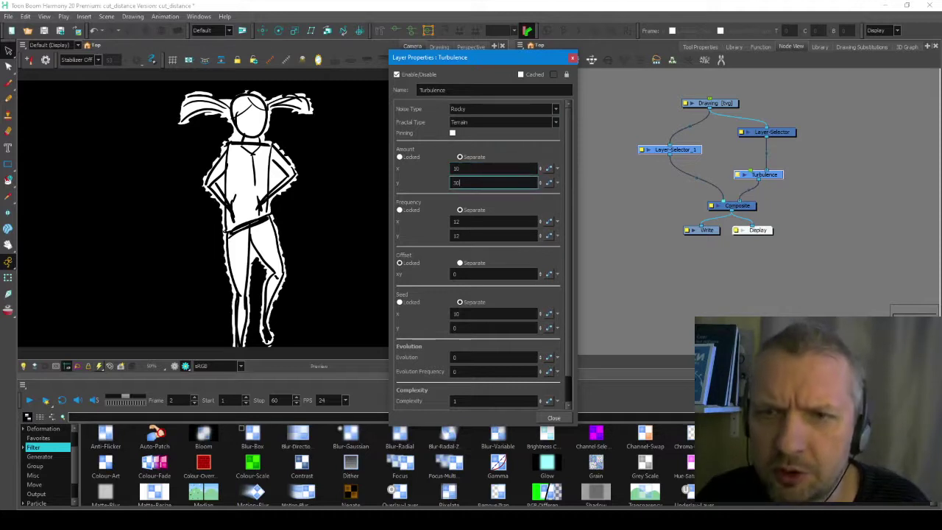
{"action": "type", "text": "10"}
Set the Turbulence Frequency to 4 on both the X and Y axes.
{"action": "key", "text": "Tab"}
{"action": "key", "text": "Tab"}
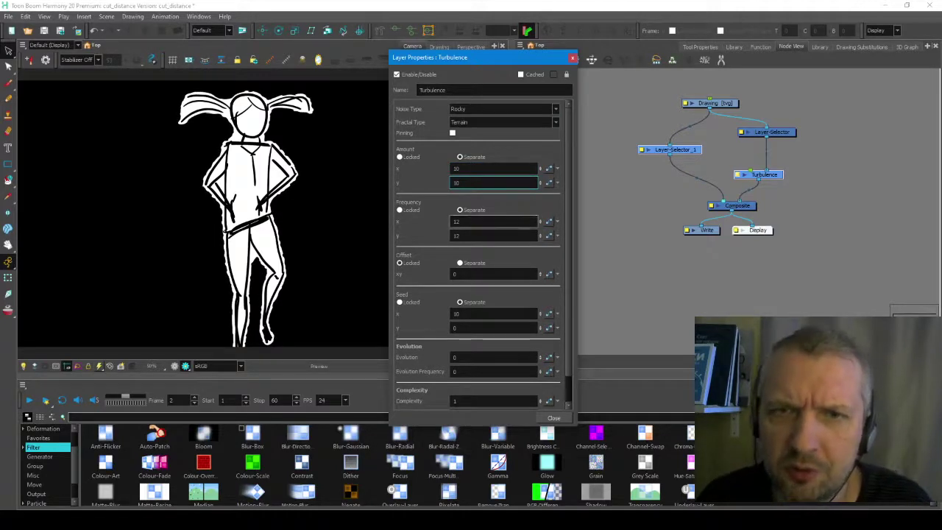
{"action": "type", "text": "4"}
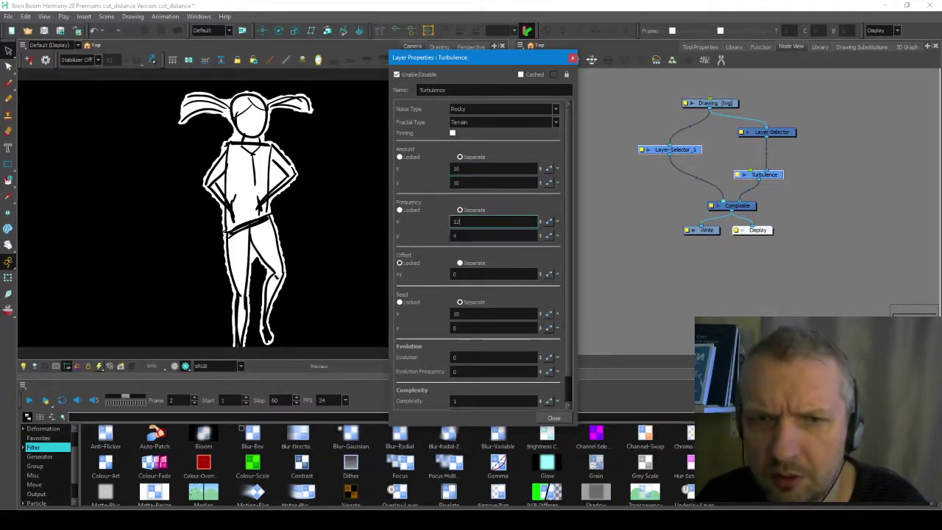
Try a Turbulence Amount of 100 on both X and Y.
{"action": "left_click", "coordinate": [472, 169]}
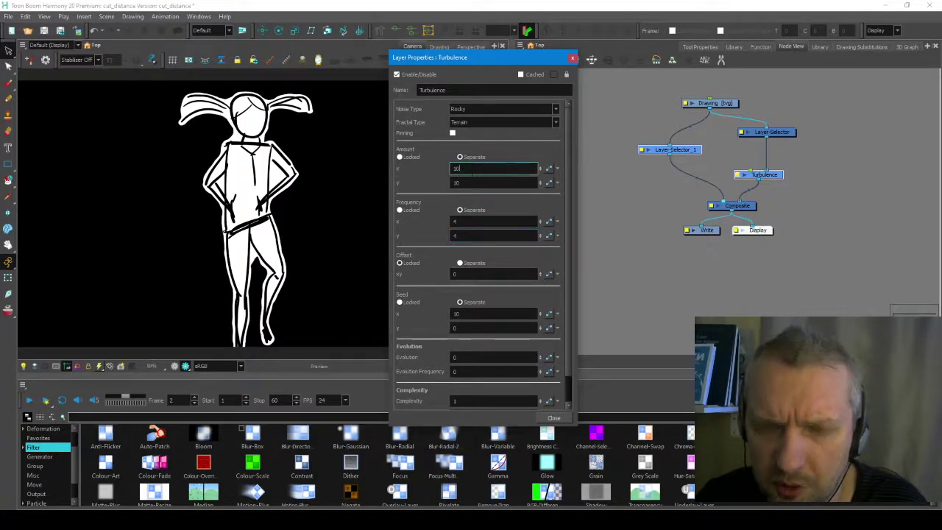
{"action": "type", "text": "0"}
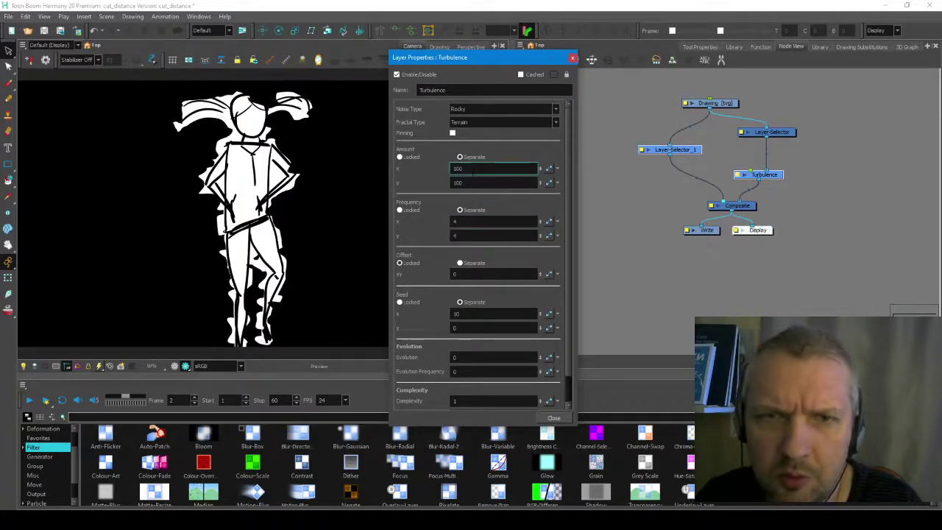
{"action": "key", "text": "Return"}
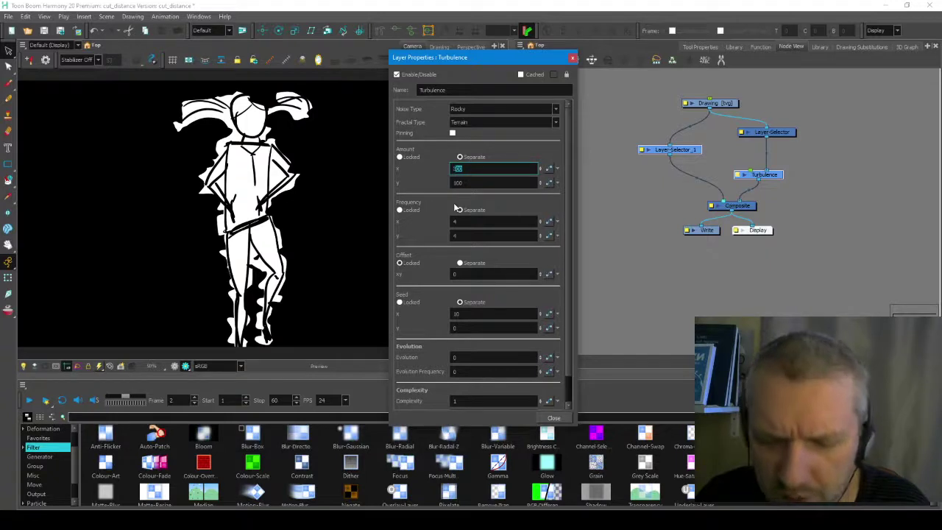
Set the Turbulence Amount to 30 for X and Y, and close the node's properties.
{"action": "key", "text": "Tab"}
{"action": "type", "text": "30"}
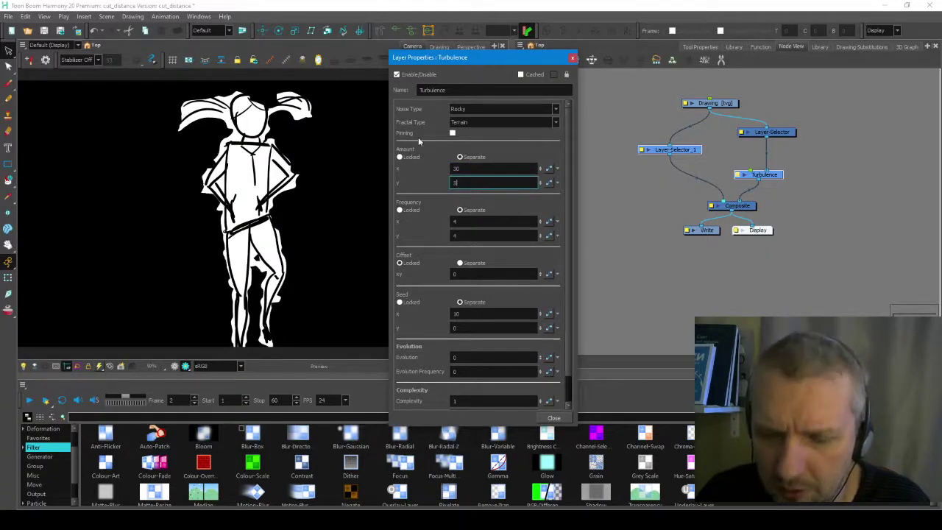
{"action": "left_click", "coordinate": [573, 60]}
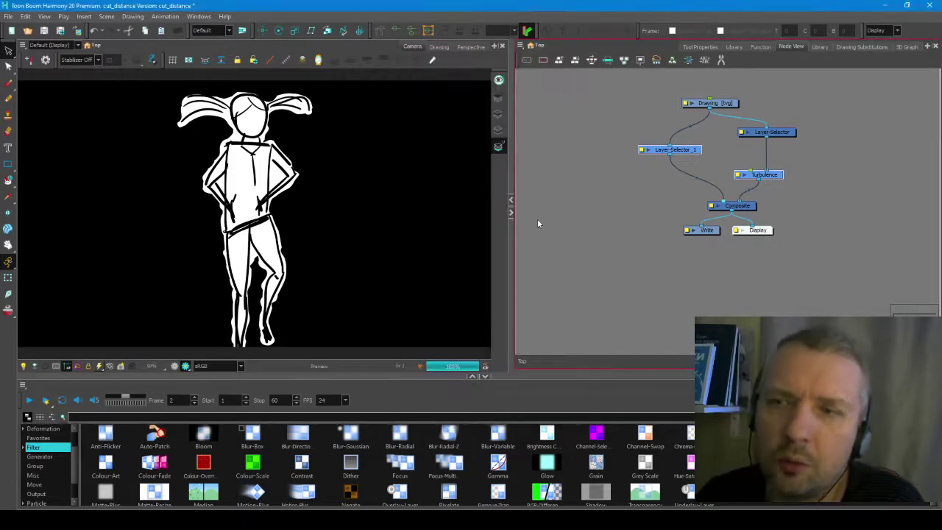
Switch the camera from the rendered preview back to the OpenGL view and select the girl drawing.
{"action": "left_click", "coordinate": [175, 366]}
{"action": "left_click", "coordinate": [252, 210]}
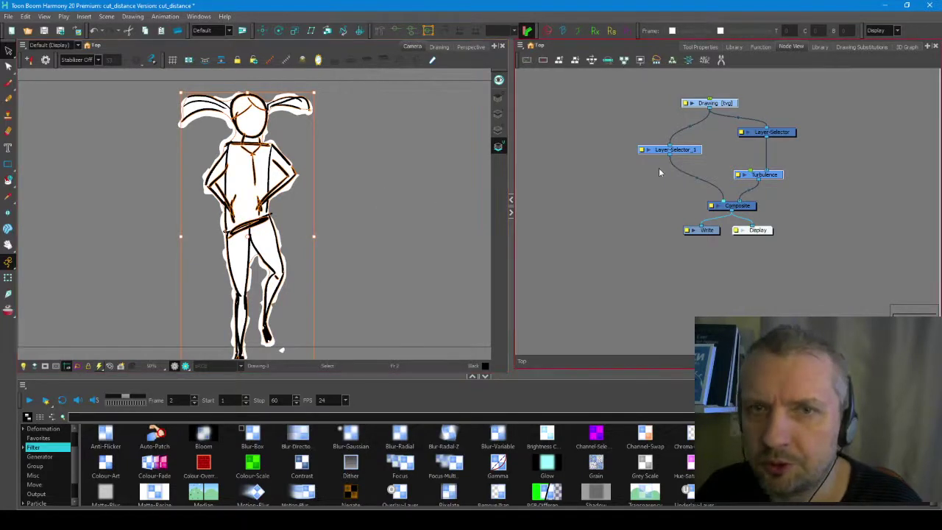
Raise the maximum pencil line size of the selected girl drawing to 50.4 and switch the camera to the rendered preview.
{"action": "left_click", "coordinate": [700, 46]}
{"action": "left_click_drag", "start_coordinate": [562, 136], "coordinate": [577, 136]}
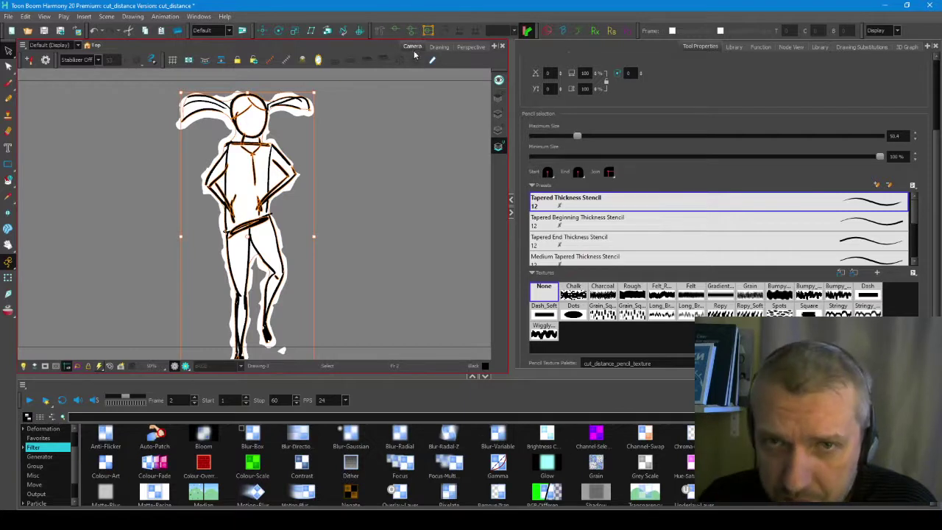
{"action": "left_click", "coordinate": [184, 366]}
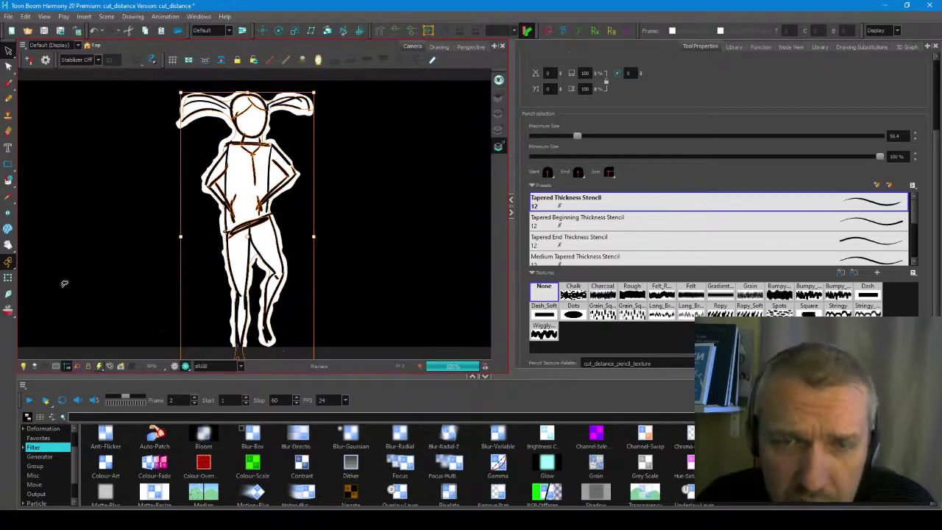
Move the girl drawing left and back right with the Transform tool, checking in the rendered preview how the turbulent outline responds.
{"action": "left_click", "coordinate": [8, 278]}
{"action": "left_click_drag", "start_coordinate": [250, 237], "coordinate": [236, 237]}
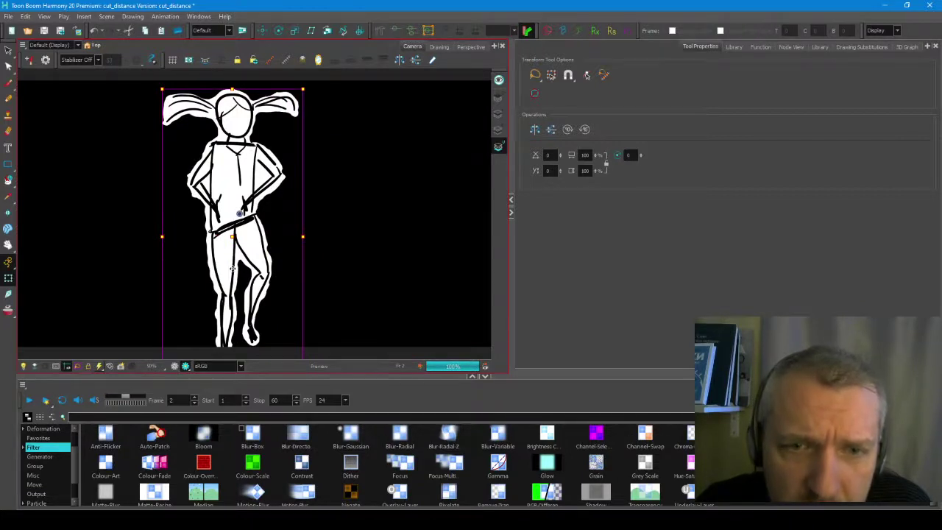
{"action": "left_click", "coordinate": [175, 366]}
{"action": "mouse_move", "coordinate": [235, 238]}
{"action": "left_mouse_down"}
{"action": "mouse_move", "coordinate": [265, 232]}
{"action": "mouse_move", "coordinate": [197, 244]}
{"action": "left_mouse_up"}
{"action": "left_click", "coordinate": [185, 366]}
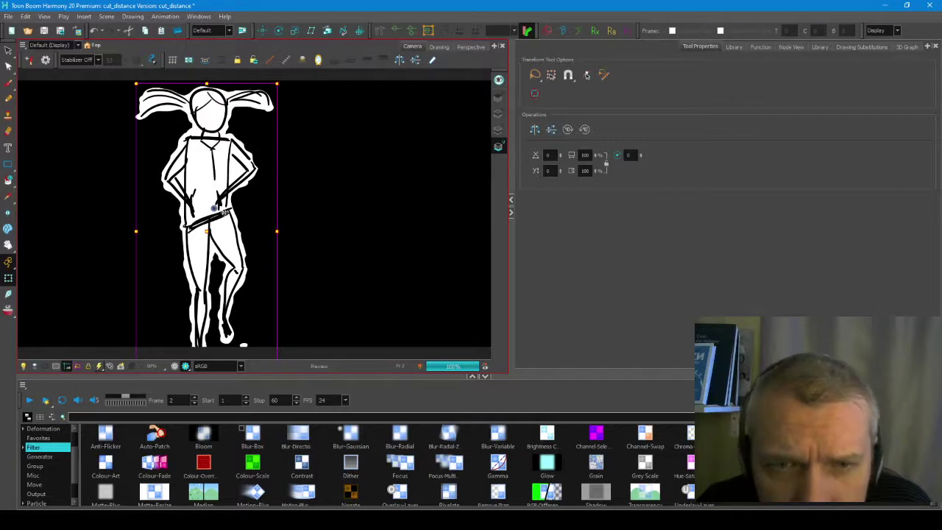
{"action": "left_click_drag", "start_coordinate": [209, 232], "coordinate": [242, 232]}
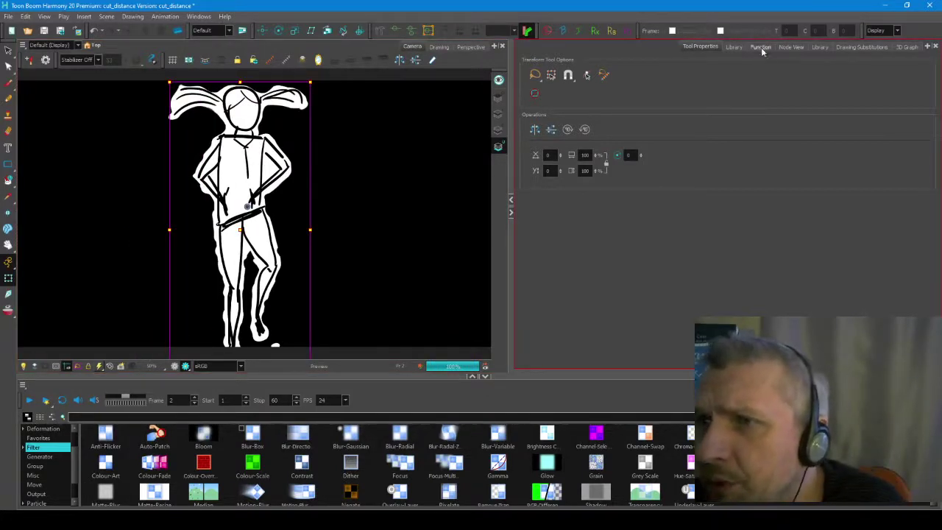
Connect the Drawing node's output to the Turbulence node's free green input port and reposition both nodes to tidy the network.
{"action": "left_click", "coordinate": [791, 46]}
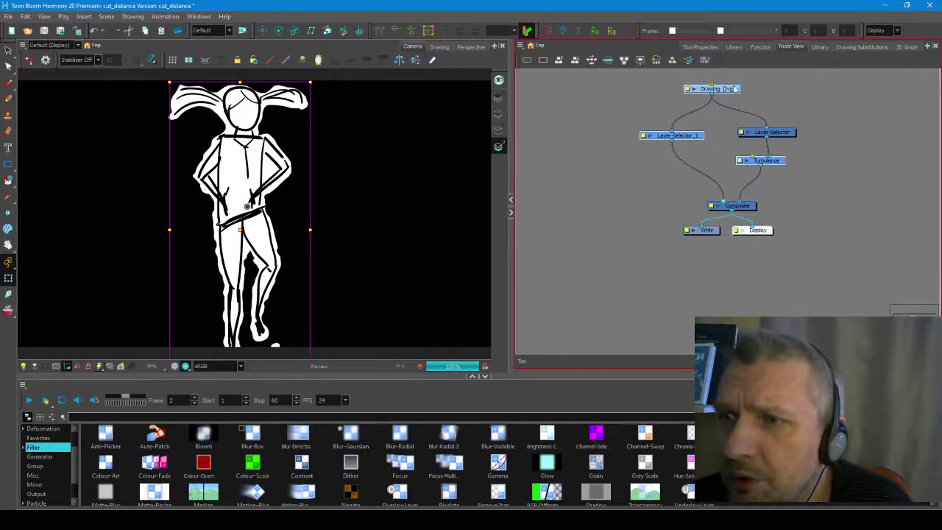
{"action": "left_click", "coordinate": [712, 89]}
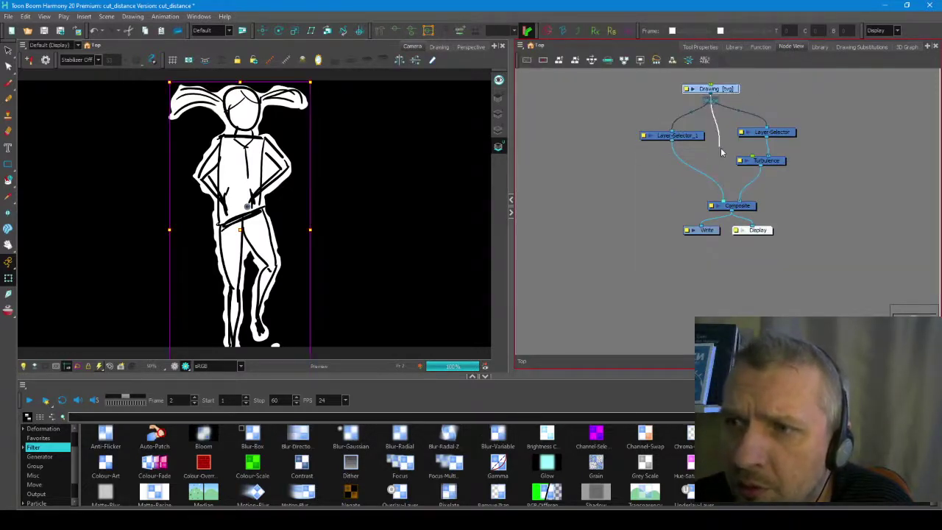
{"action": "left_click_drag", "start_coordinate": [721, 149], "coordinate": [748, 161]}
{"action": "left_click_drag", "start_coordinate": [736, 91], "coordinate": [741, 87]}
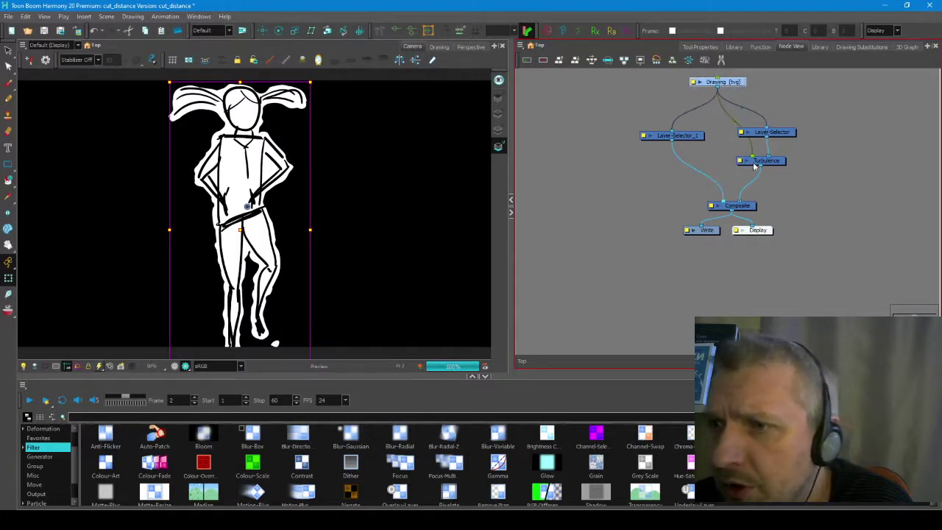
{"action": "left_click_drag", "start_coordinate": [754, 167], "coordinate": [739, 168]}
Move the girl drawing to the left in the rendered camera view to test the outline with the new Turbulence connection.
{"action": "left_click", "coordinate": [250, 233]}
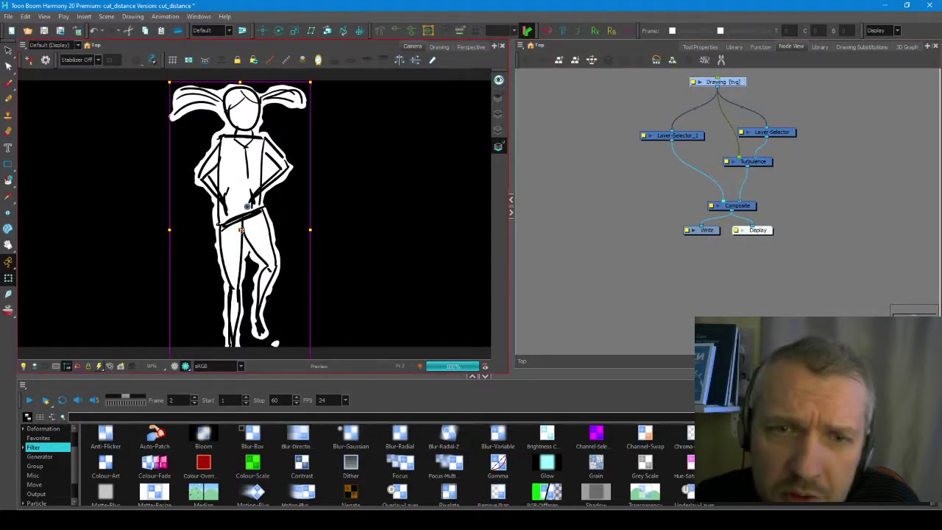
{"action": "left_click_drag", "start_coordinate": [243, 234], "coordinate": [179, 239]}
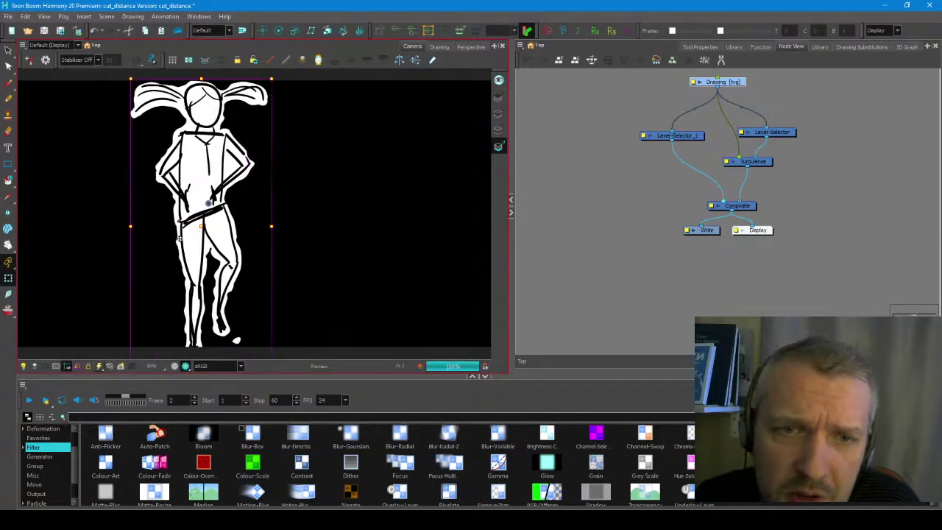